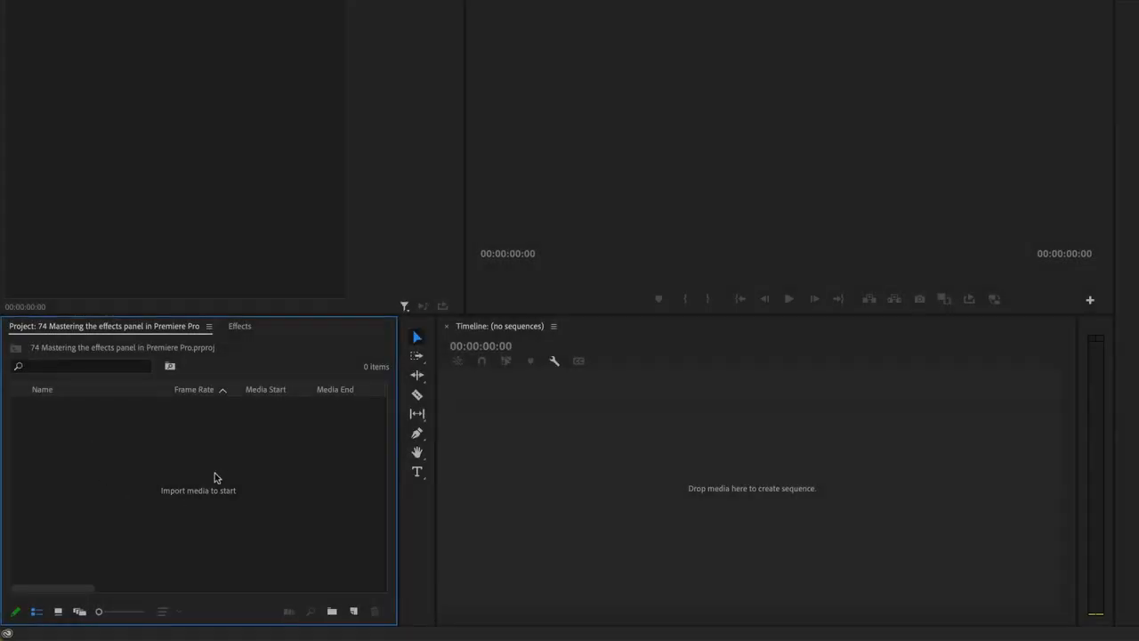
Import the clip Duotone - Cottonbro.mp4 from the Exercise Files Effects folder and create a sequence from it
double_click(161, 456)
left_click(680, 28)
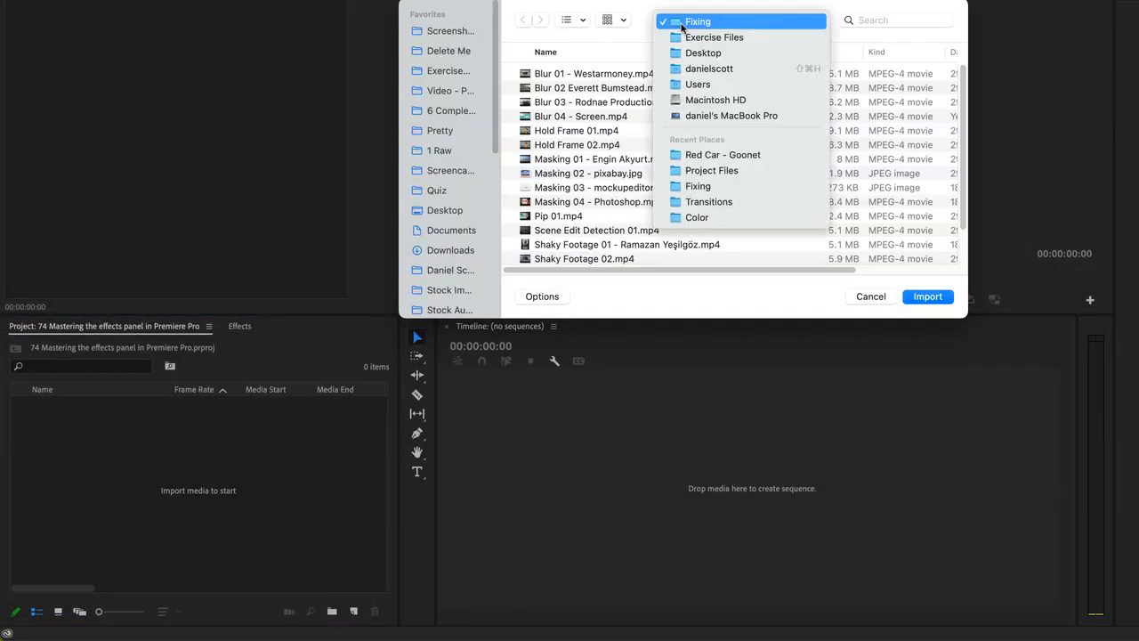
left_click(682, 42)
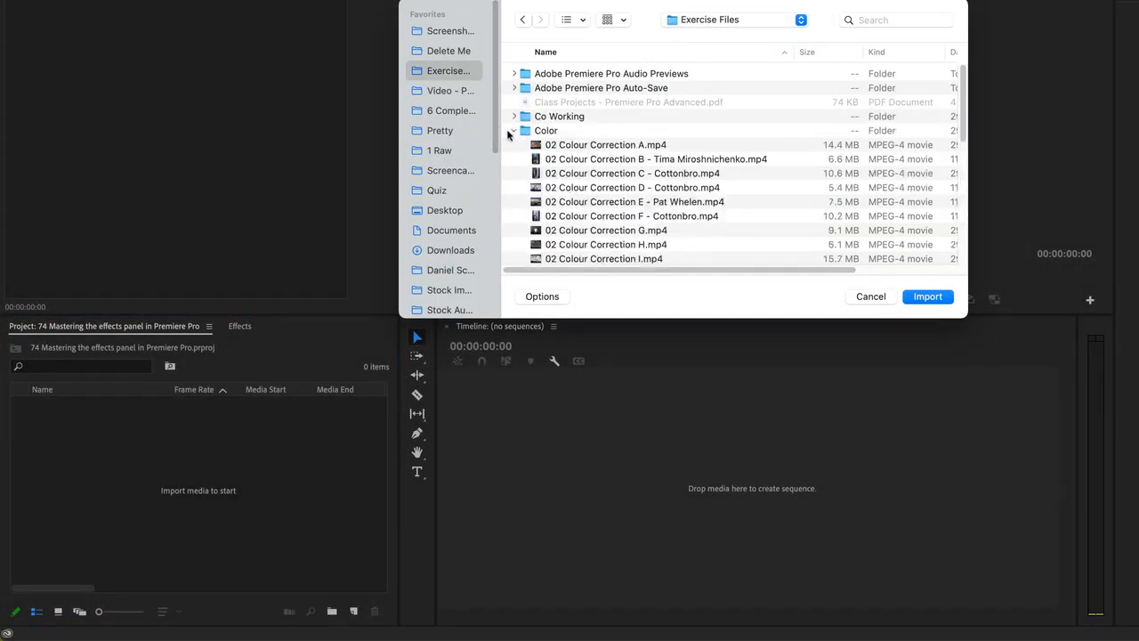
left_click(511, 135)
left_click(514, 131)
double_click(546, 174)
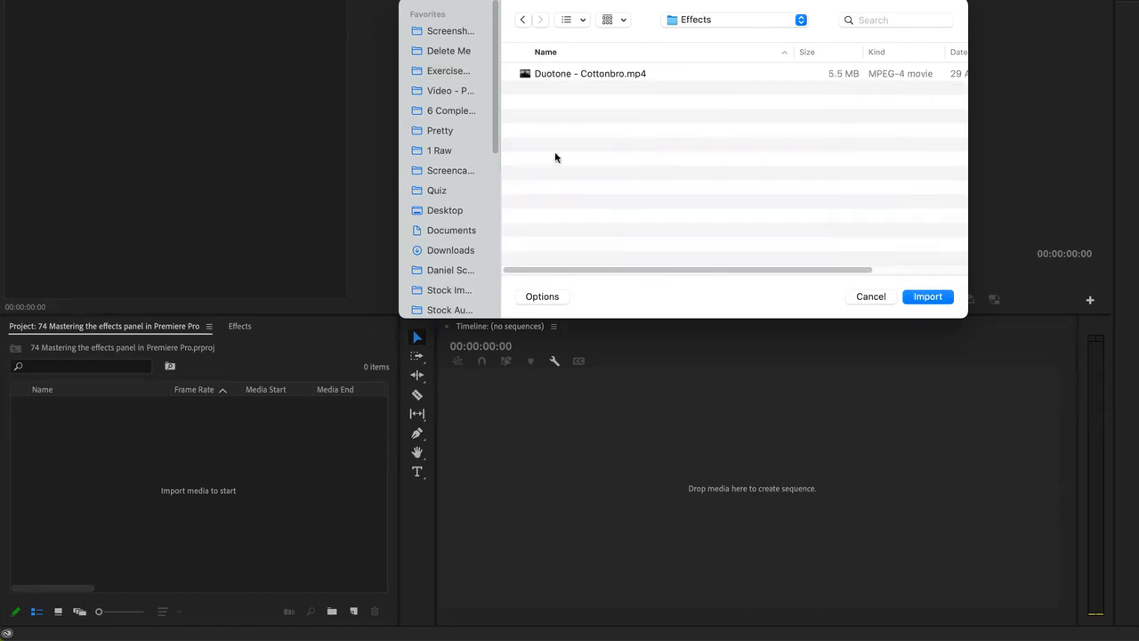
left_click(579, 77)
left_click(941, 298)
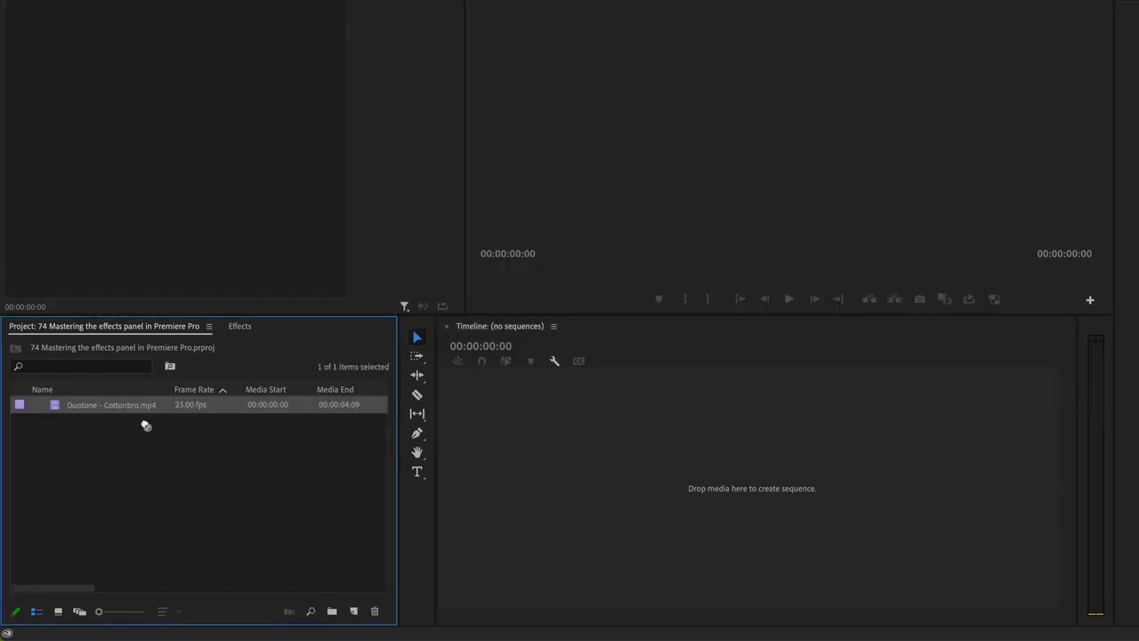
left_click_drag(355, 612, 355, 612)
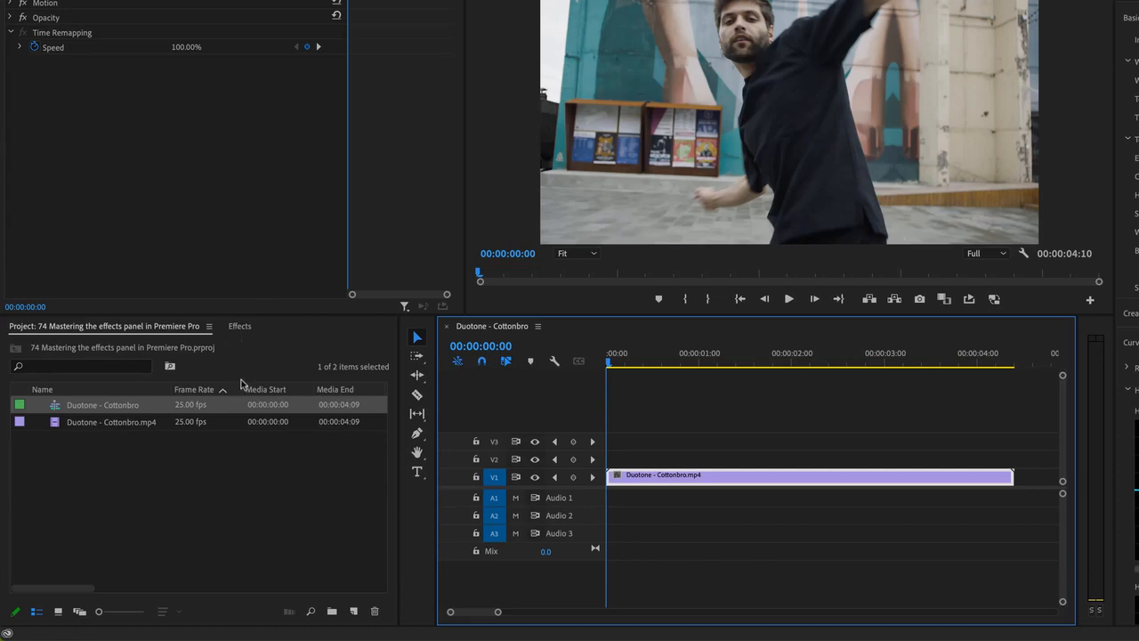
Search the effects for blur, apply Gaussian Blur to the clip, then delete that effect
left_click(237, 327)
left_click(93, 346)
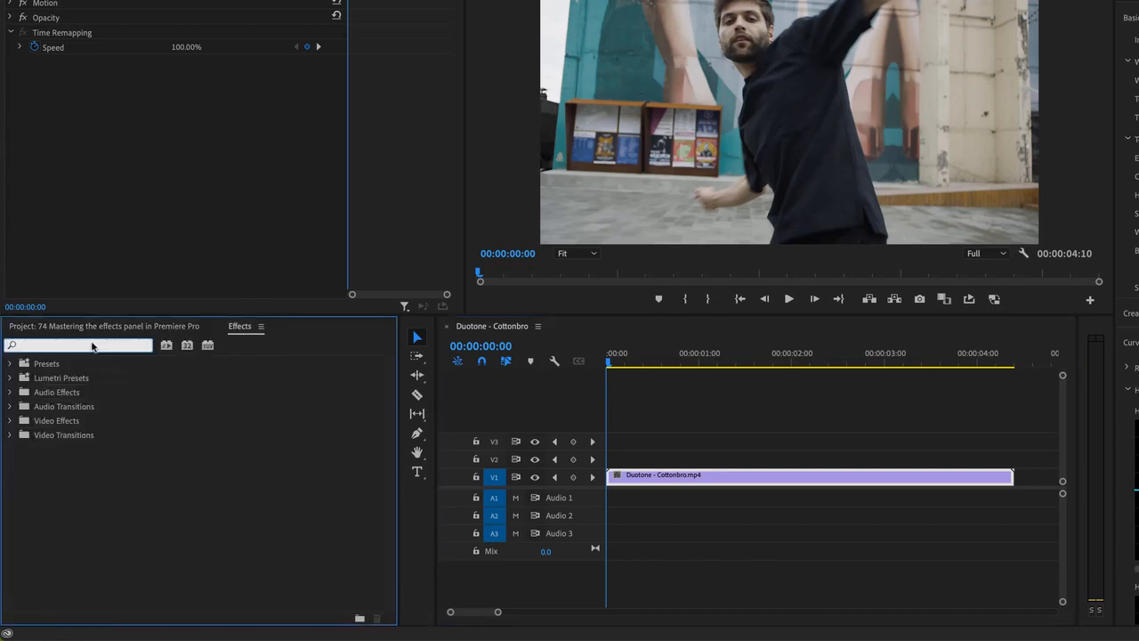
type("blur")
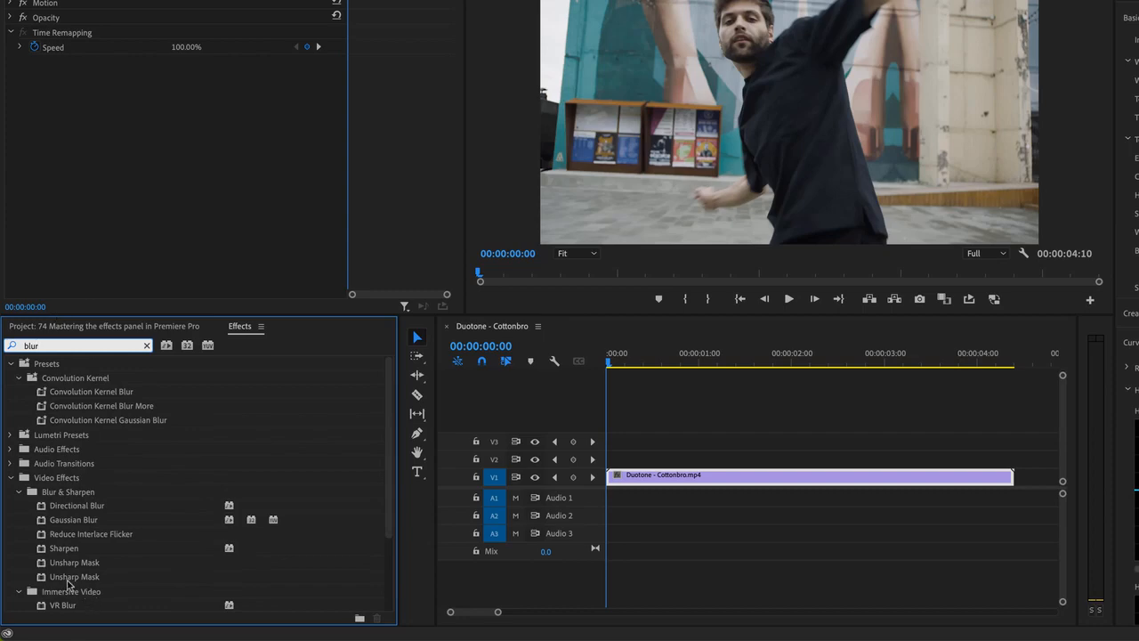
left_click_drag(62, 520, 618, 478)
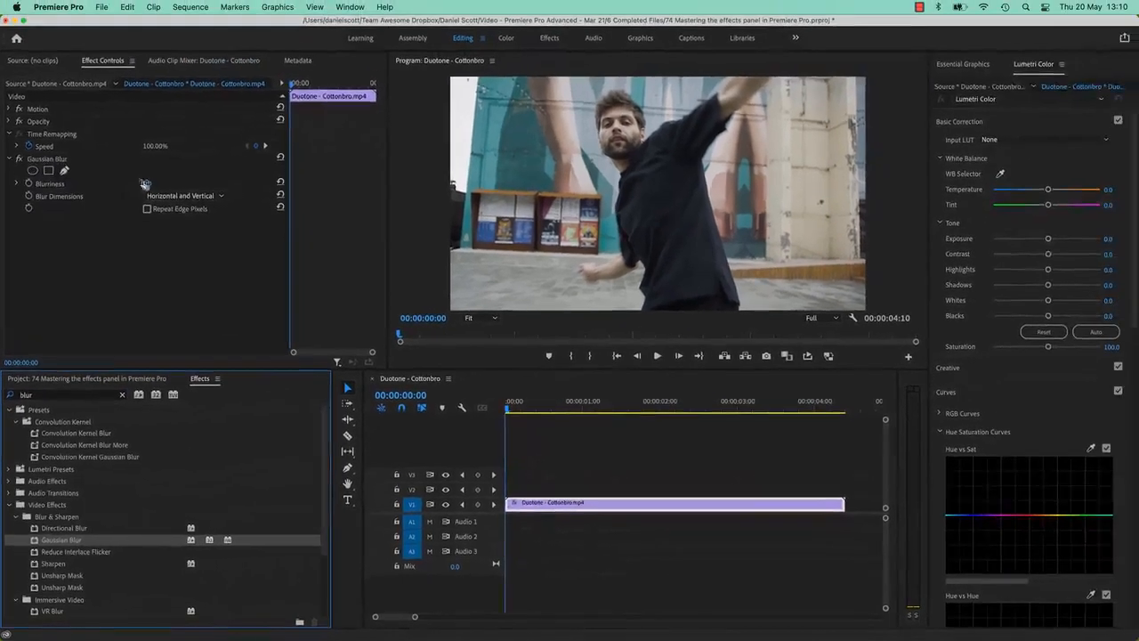
left_click_drag(144, 184, 107, 243)
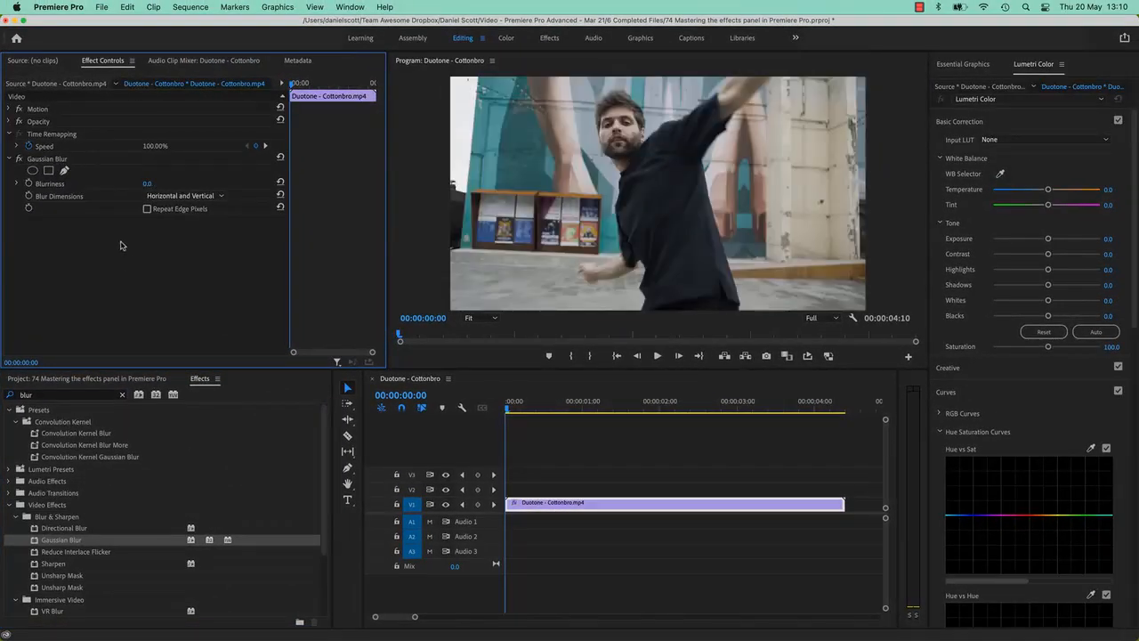
key("BackSpace")
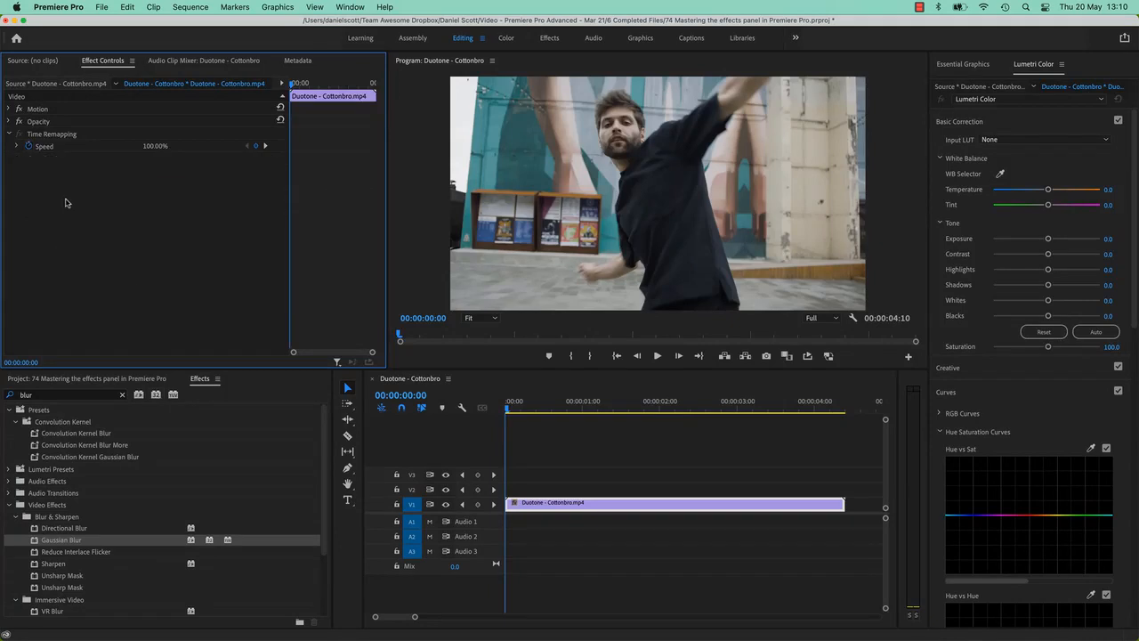
Search the effects for flip, apply Horizontal Flip to the clip, then undo it
left_click(69, 395)
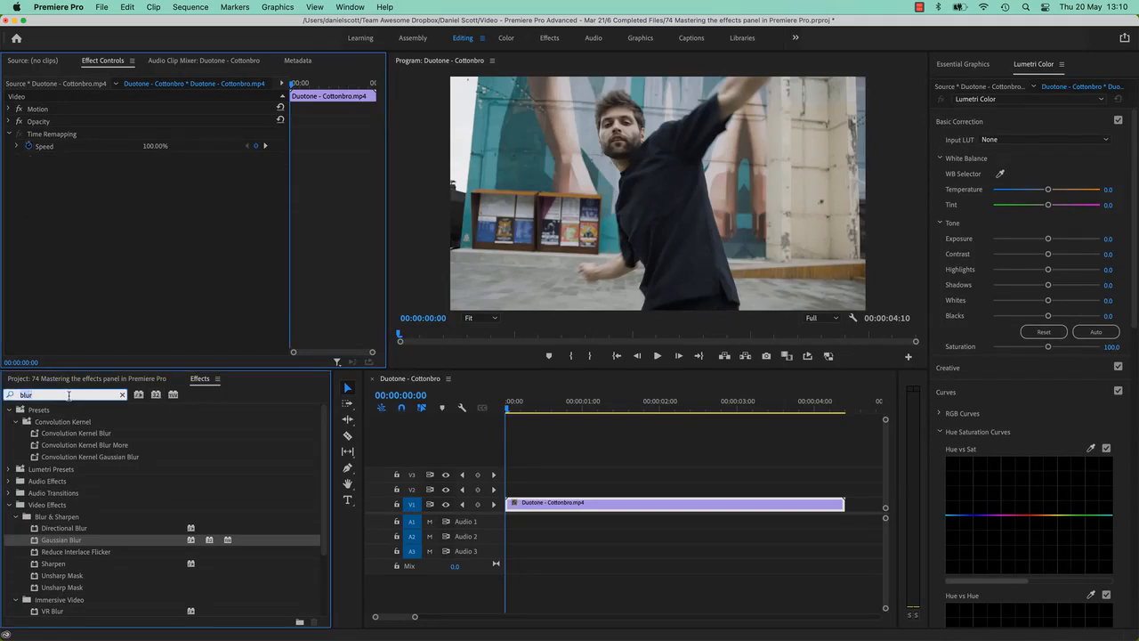
type("flip")
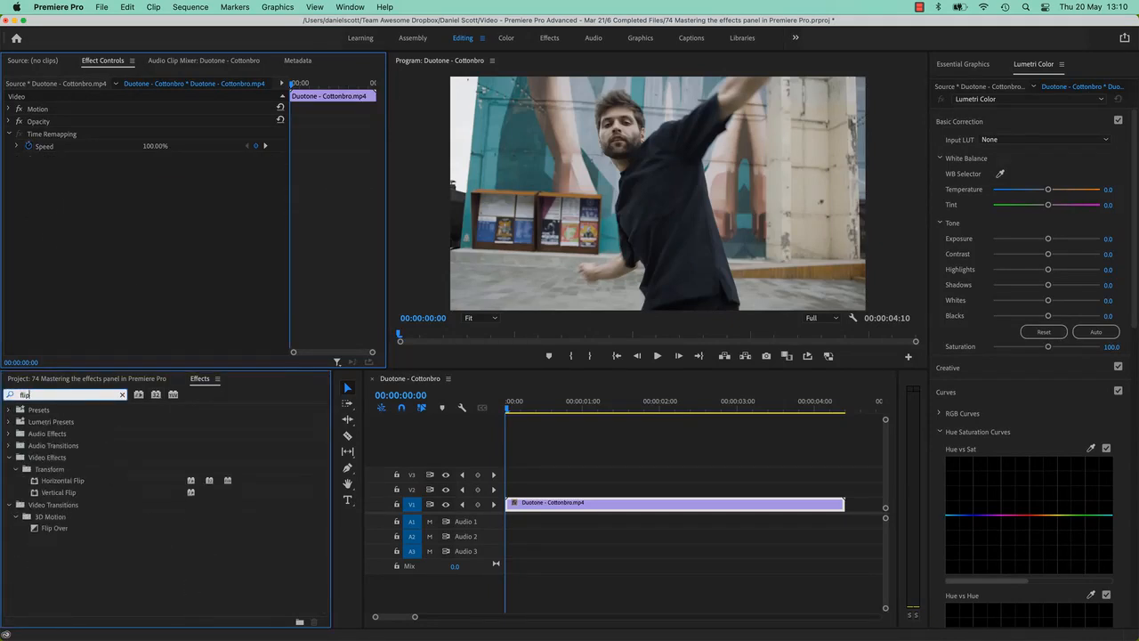
left_click_drag(44, 481, 517, 502)
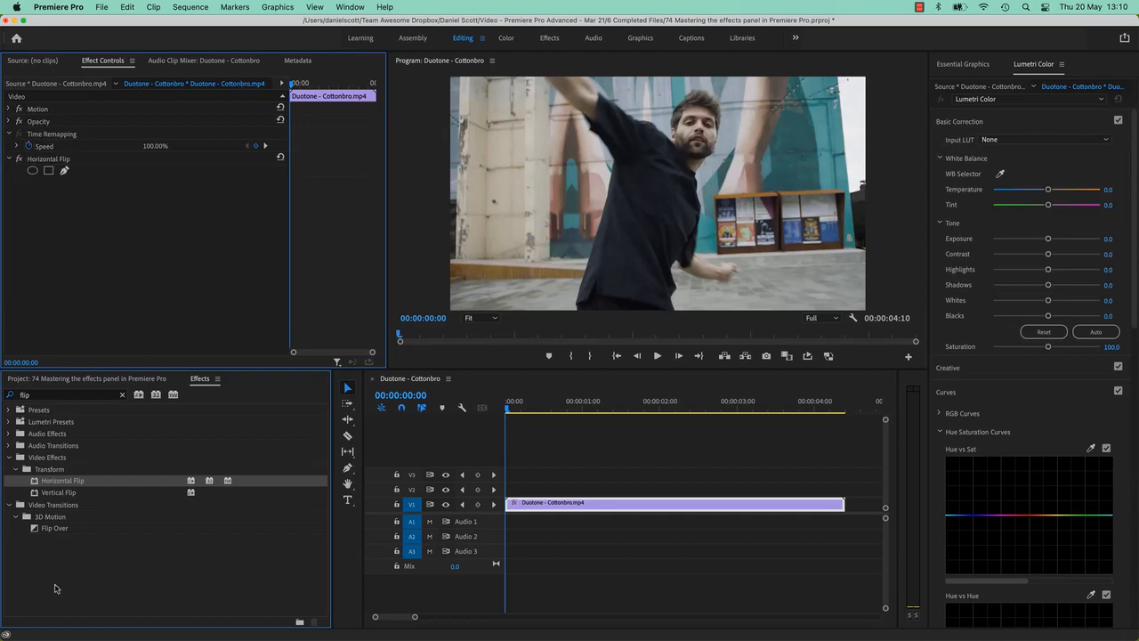
key("ctrl+z")
Search the effects for stab, apply Warp Stabilizer to the clip, then undo it
left_click(47, 395)
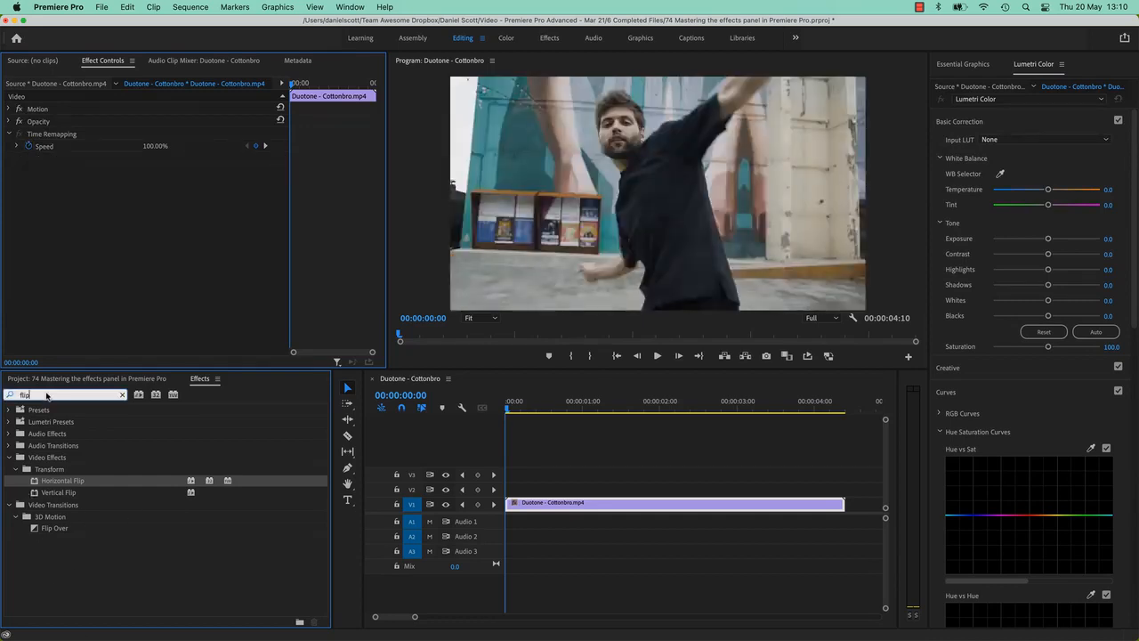
type("stab")
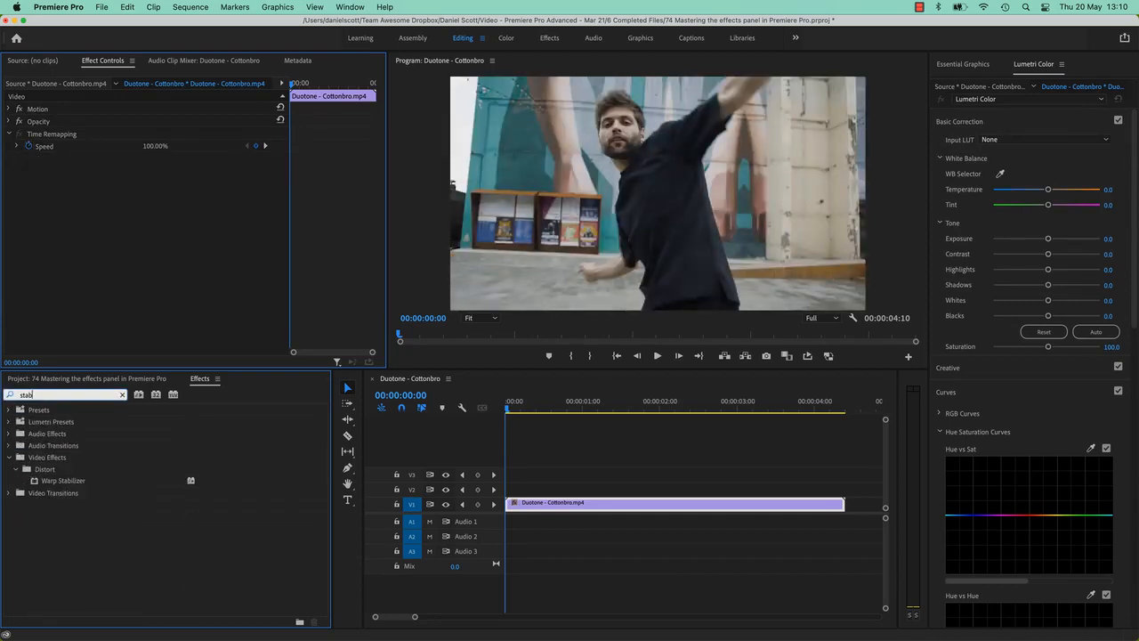
left_click_drag(64, 480, 594, 505)
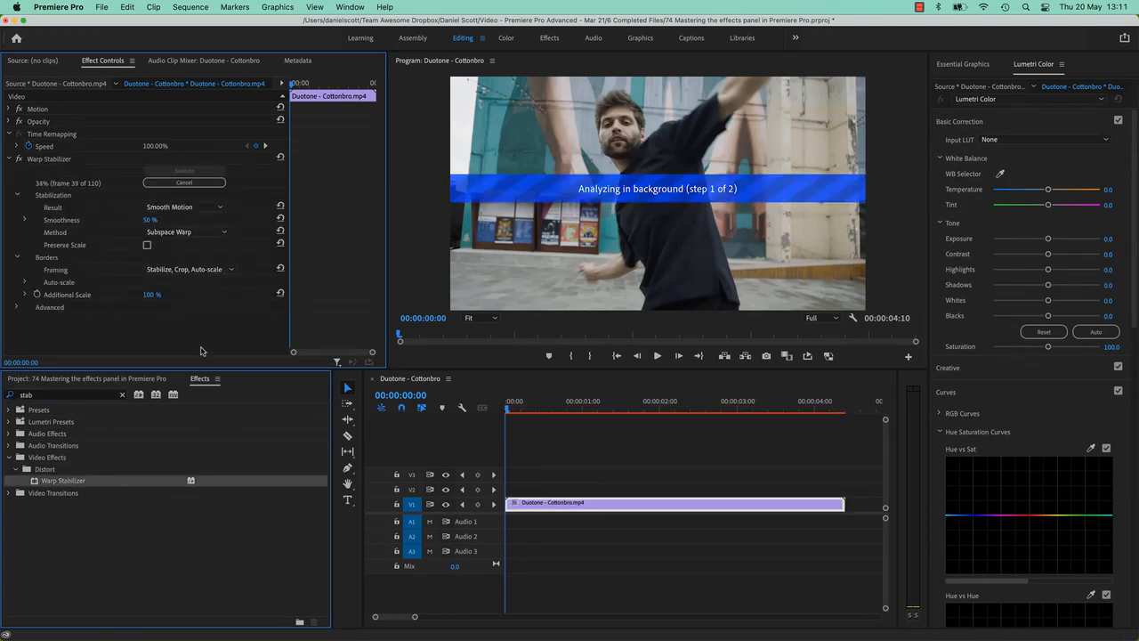
key("super+z")
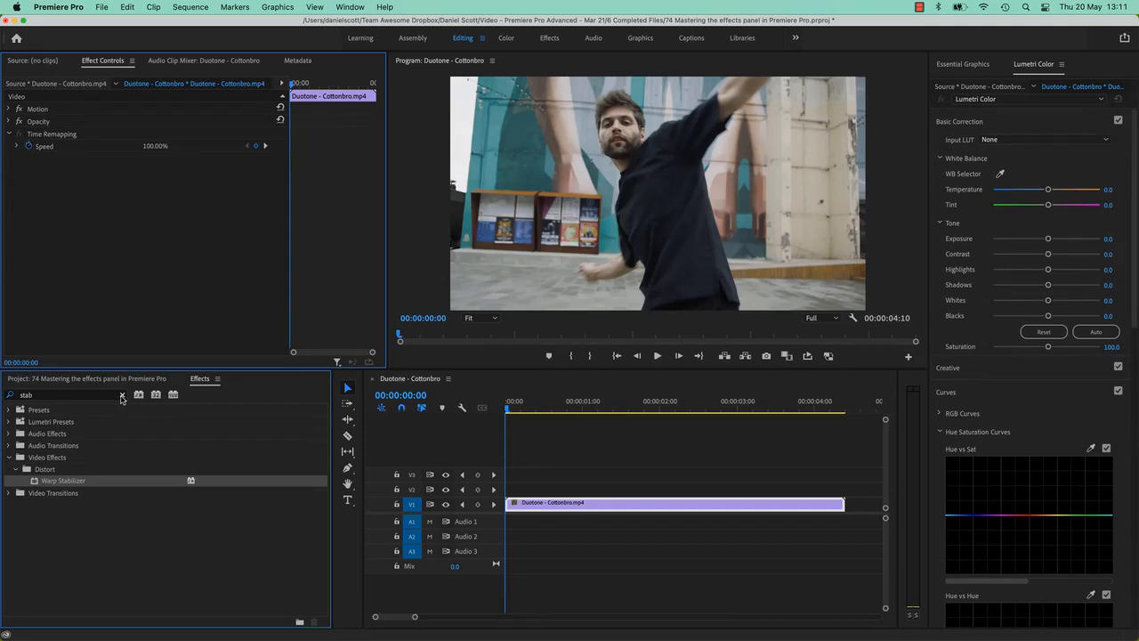
left_click(122, 395)
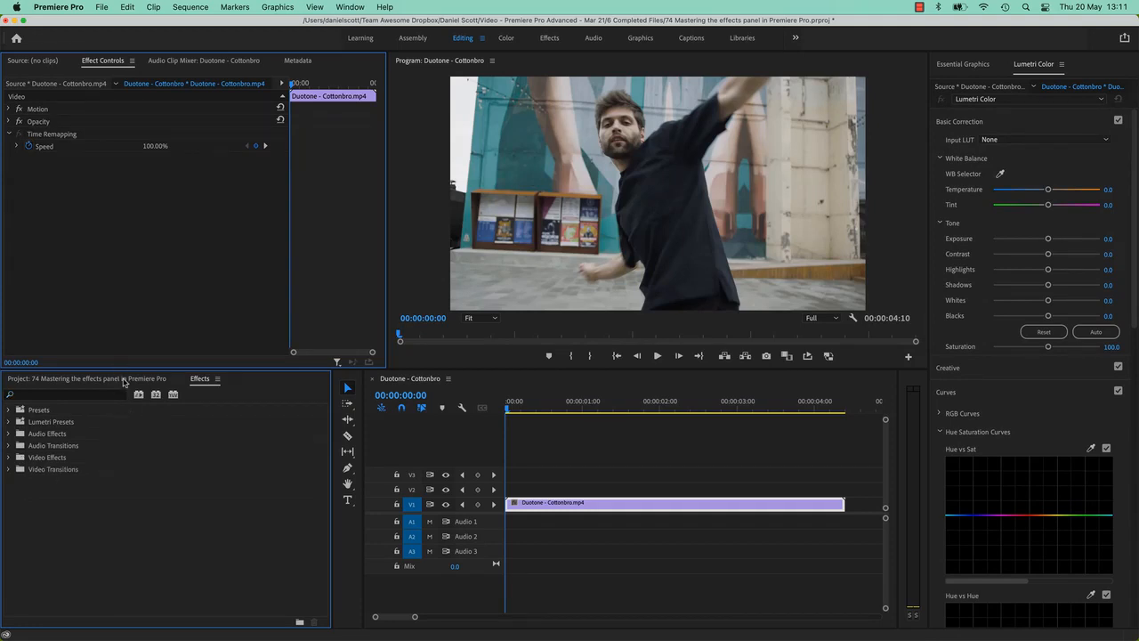
left_click(121, 379)
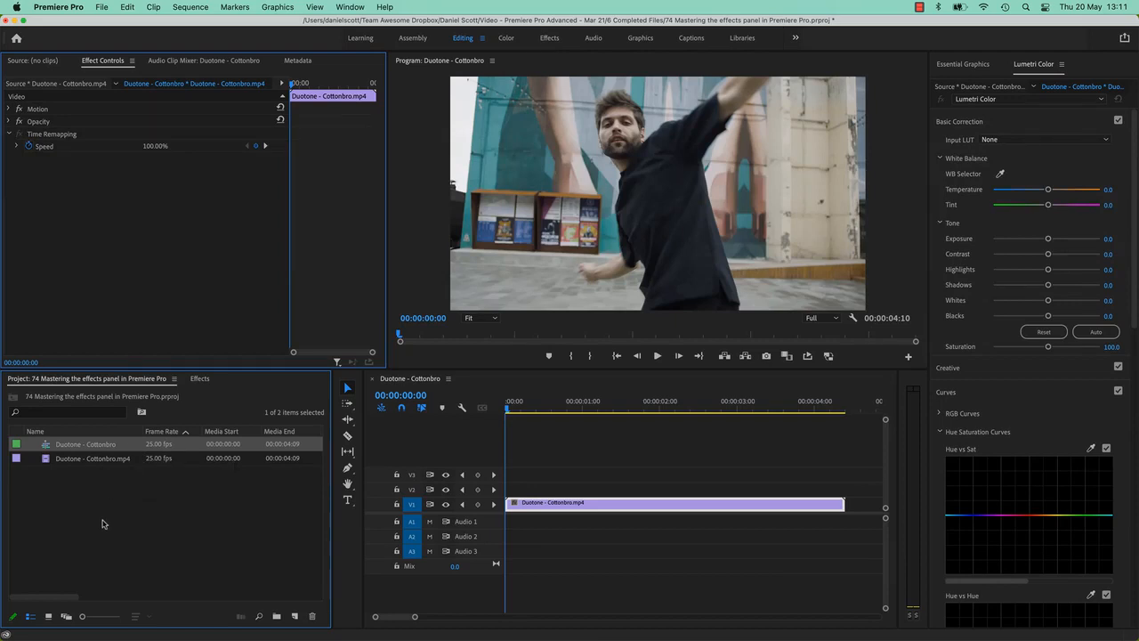
left_click(66, 412)
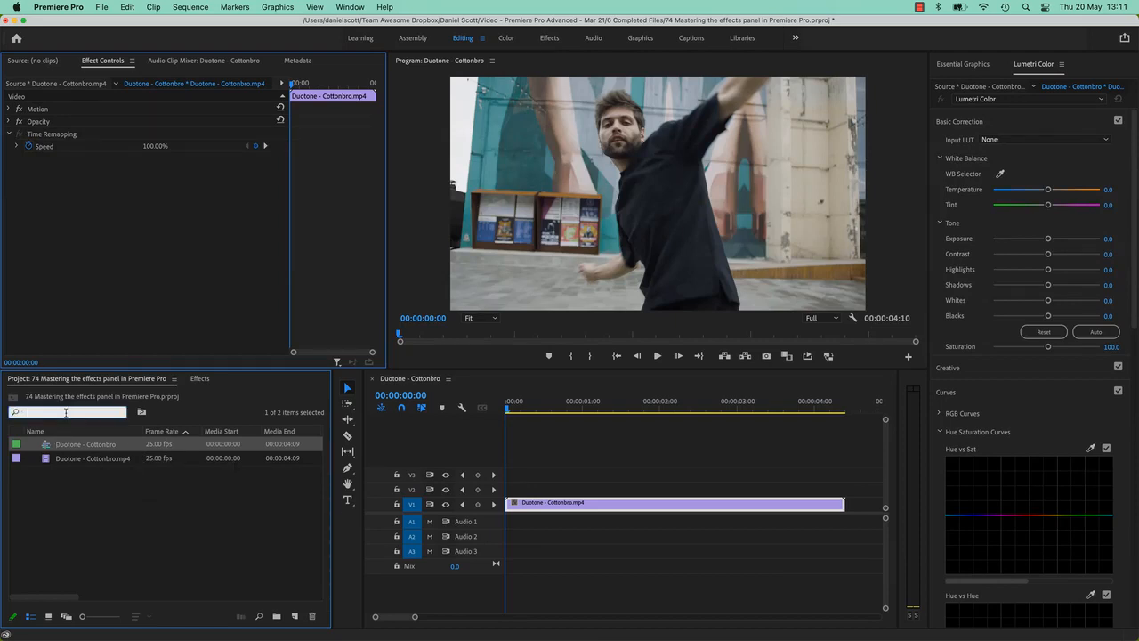
Search the effects for tint and apply the Tint effect to the clip
left_click(199, 379)
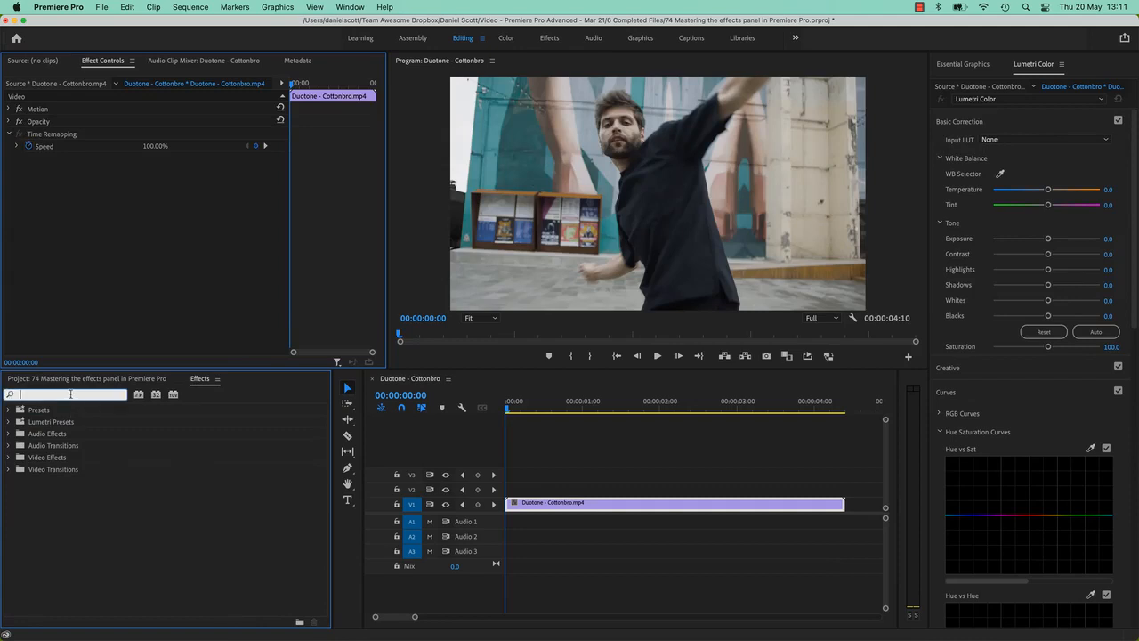
type("tint")
left_click_drag(47, 480, 529, 508)
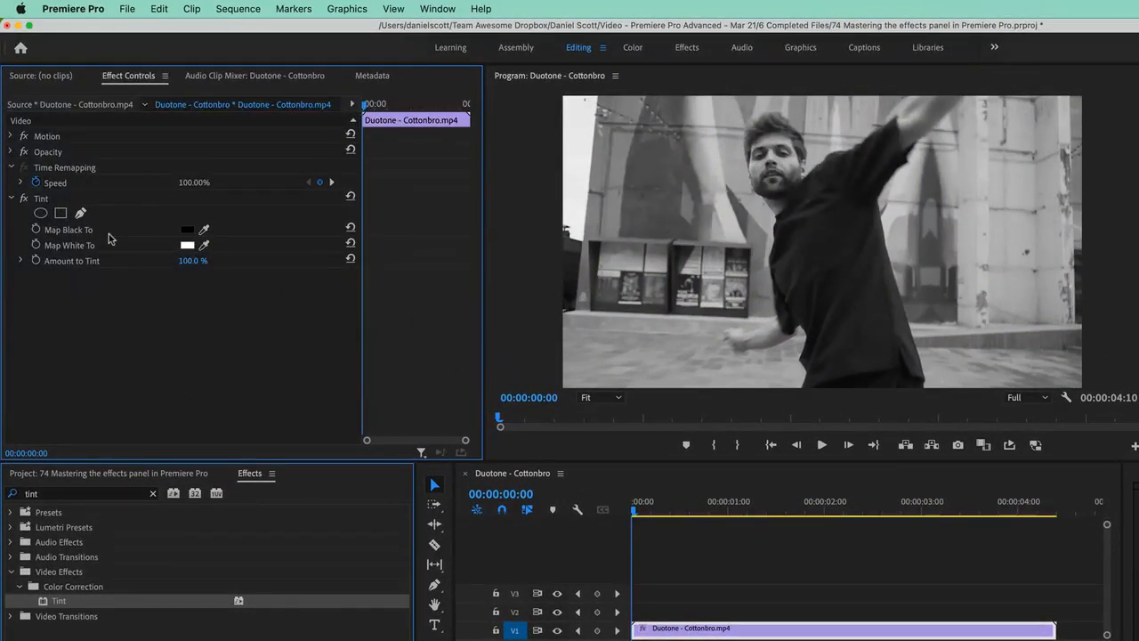
Set the Tint's Map Black To color to dark blue 0F3C58
left_click(187, 229)
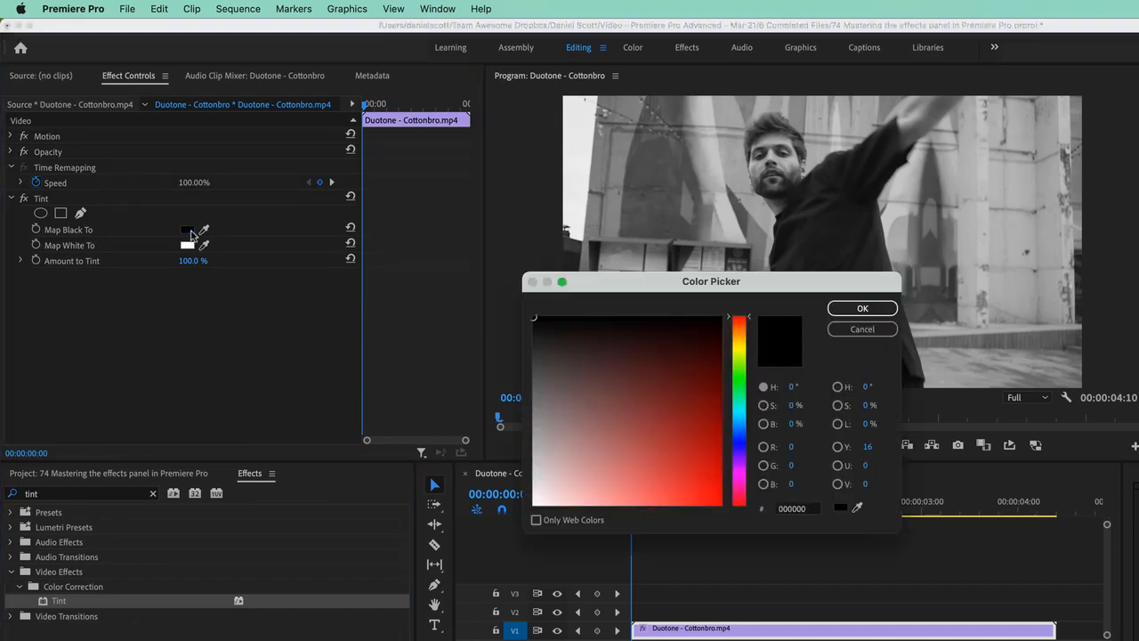
left_click(744, 423)
left_click(685, 368)
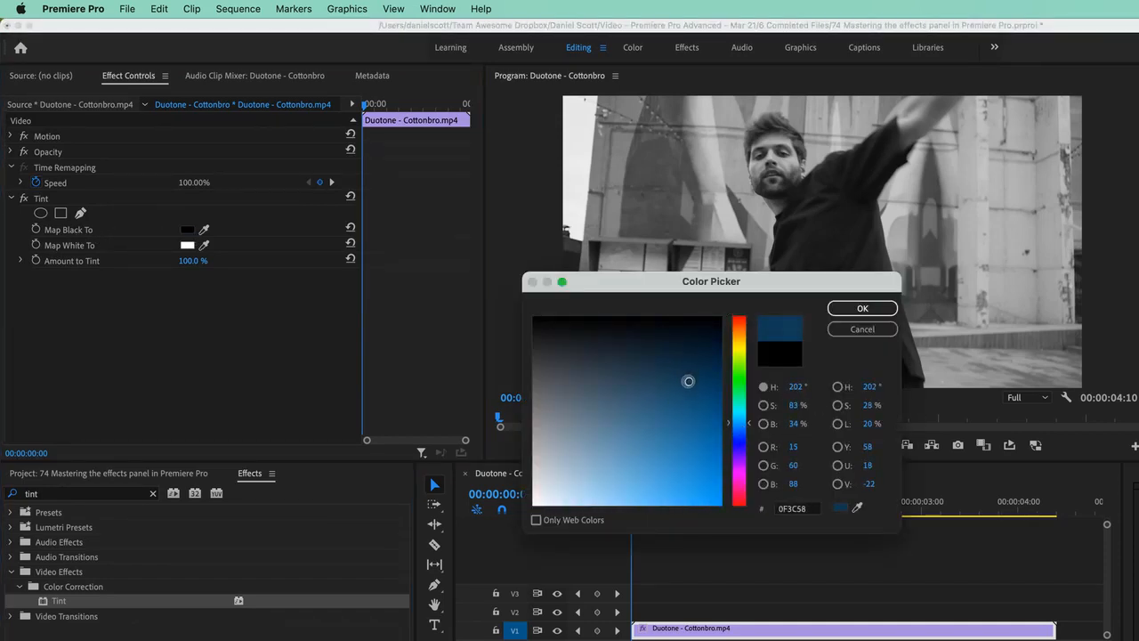
left_click(856, 313)
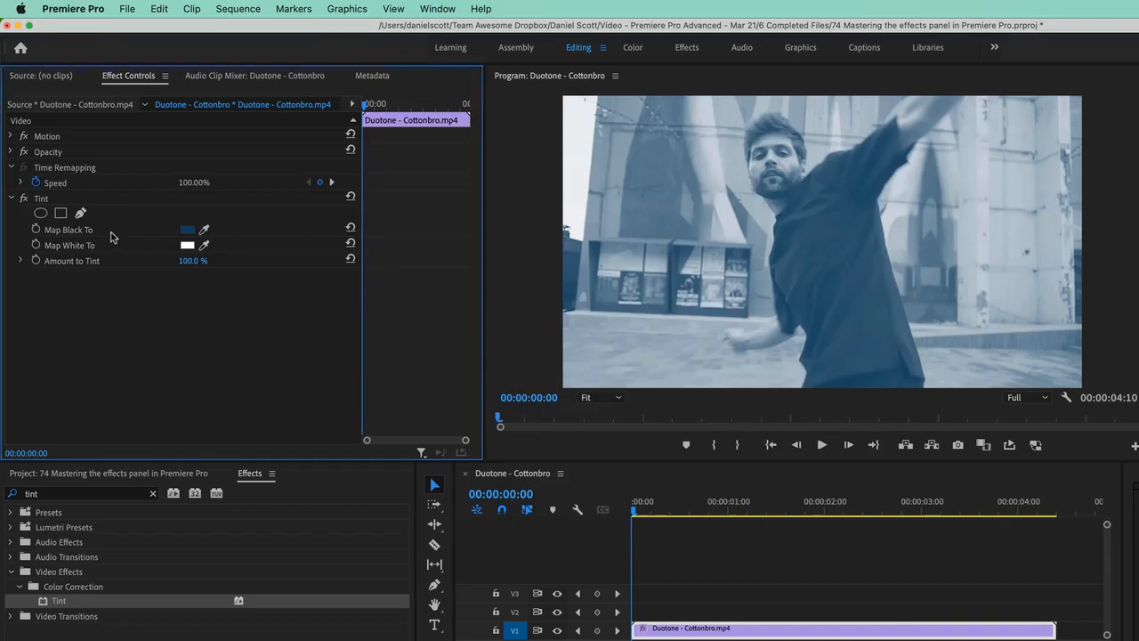
Set the Tint's Map White To color to green 16C98E
left_click(186, 245)
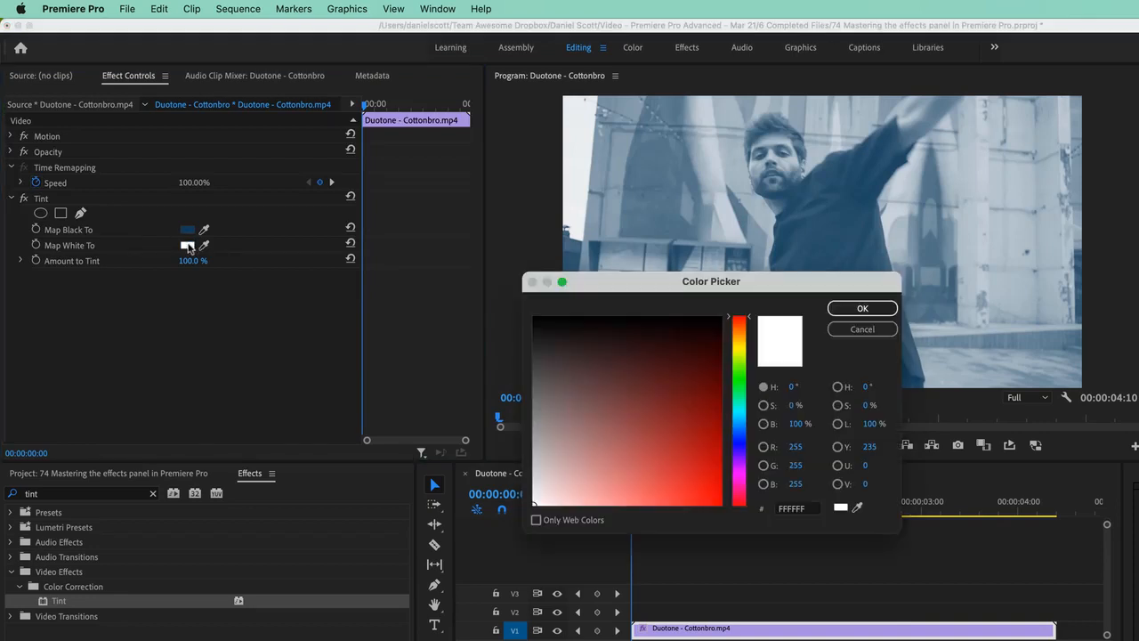
left_click(739, 405)
left_click(704, 406)
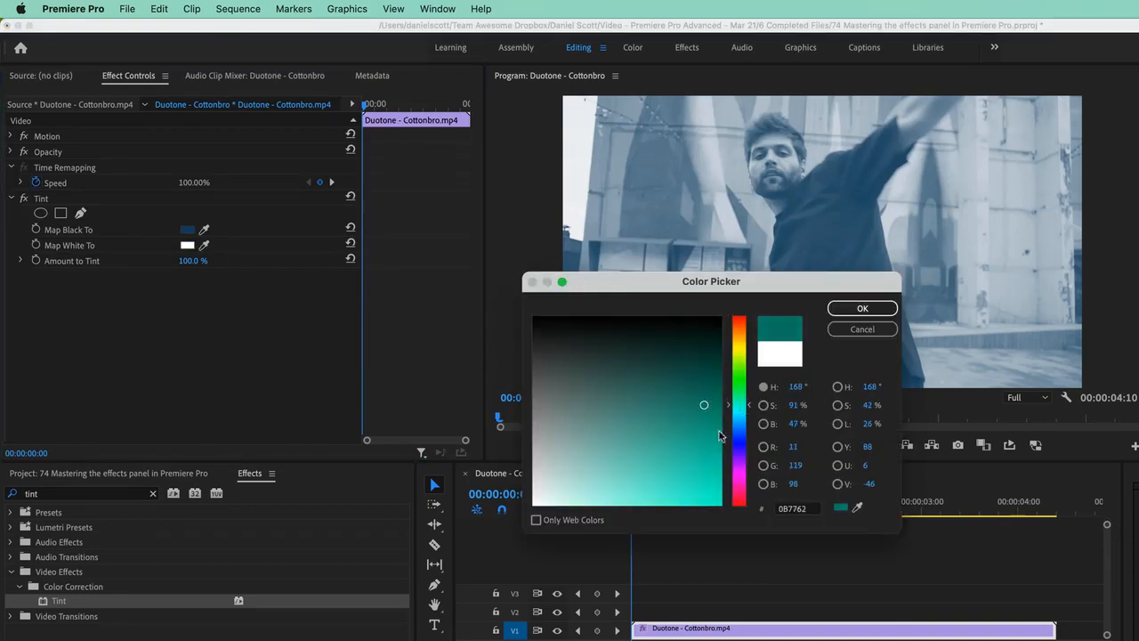
left_click(738, 402)
mouse_move(701, 434)
left_mouse_down()
mouse_move(692, 450)
mouse_move(701, 465)
left_mouse_up()
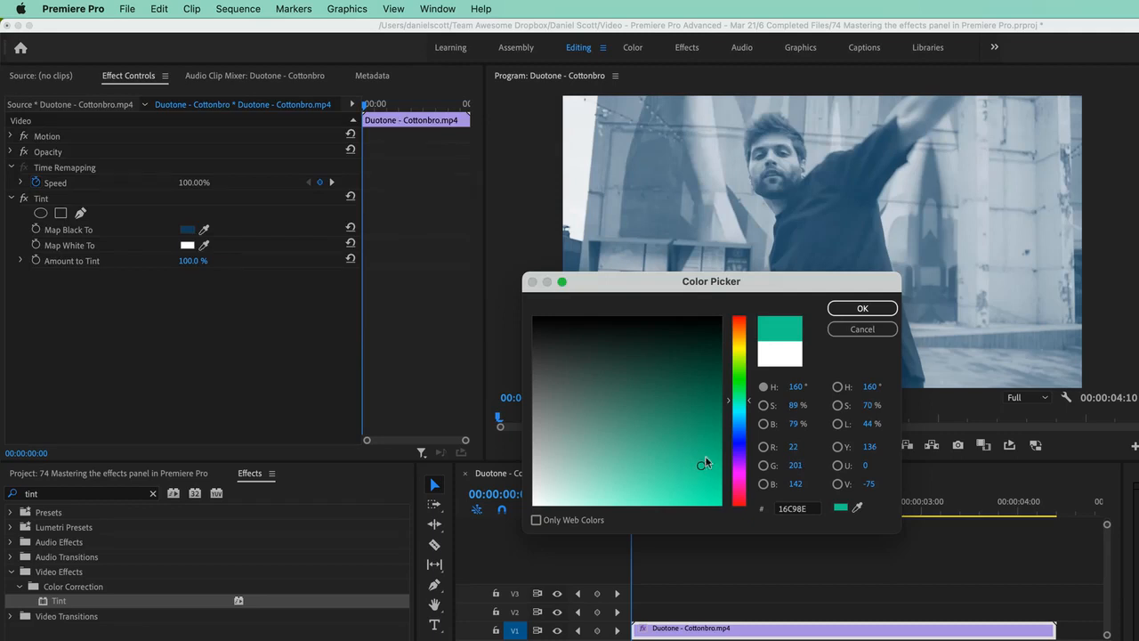
left_click(862, 309)
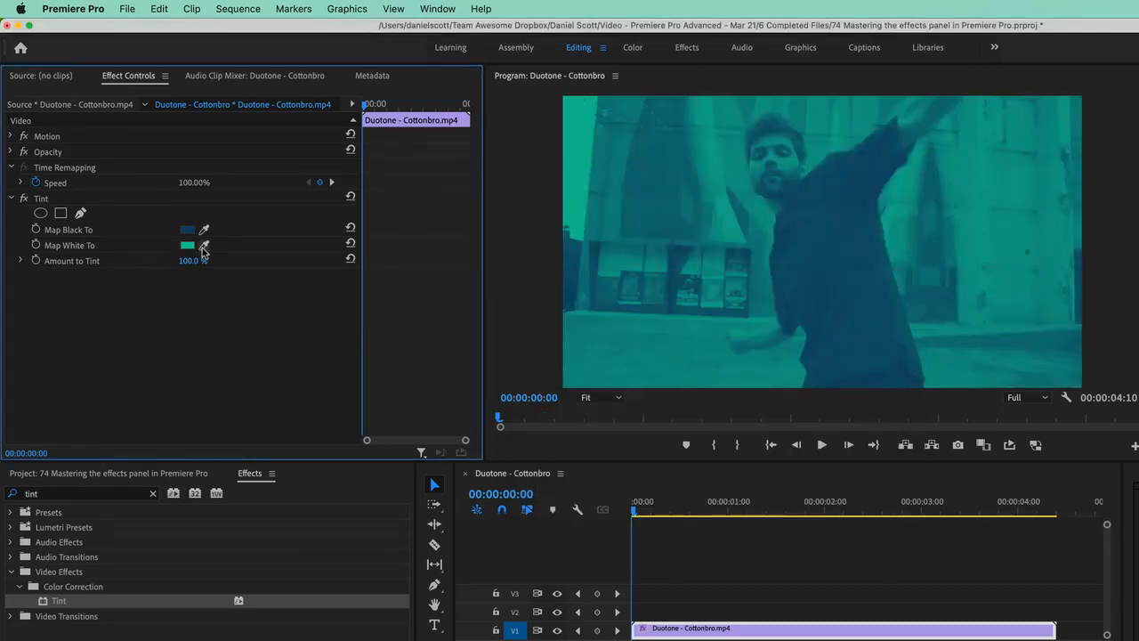
Play back the tinted clip, then return the playhead to the start of the clip
key("space")
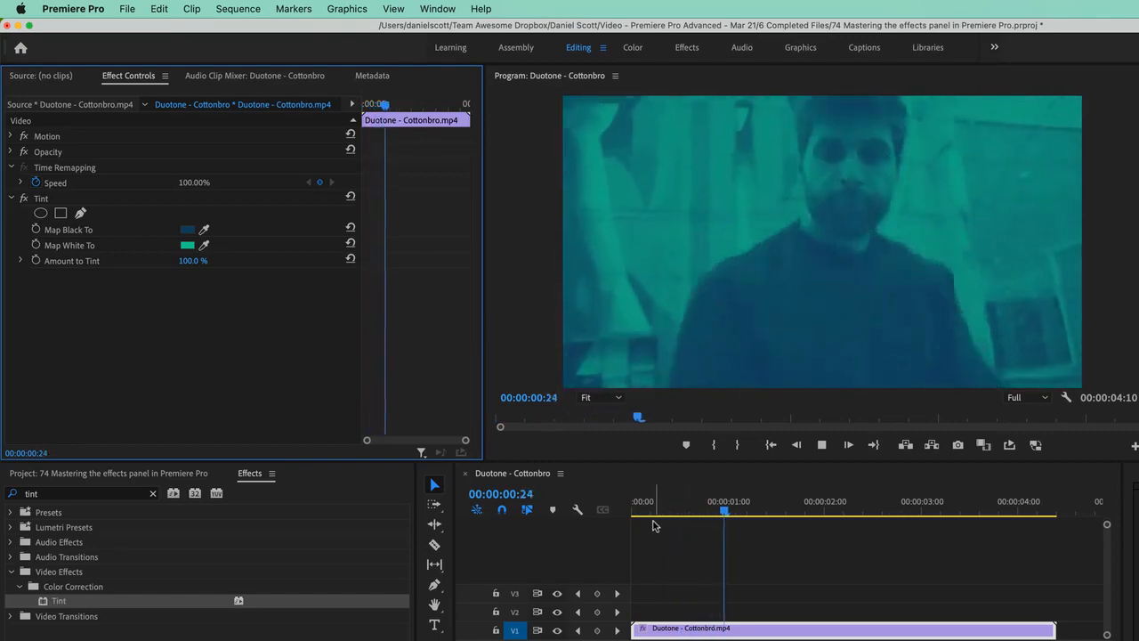
key("space")
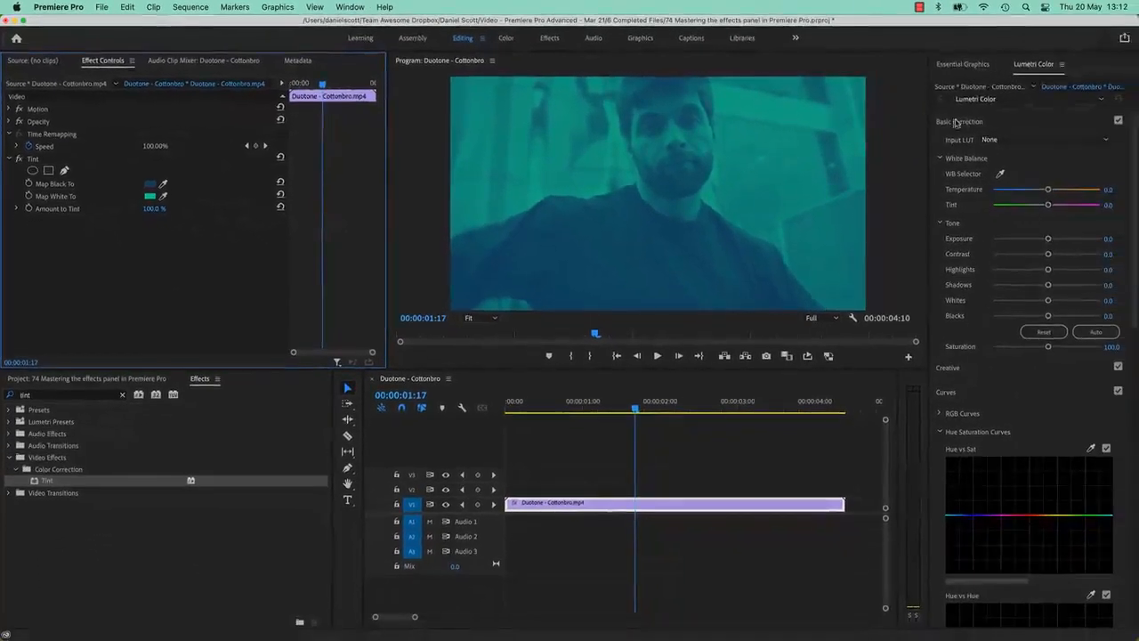
left_click_drag(1048, 254, 1039, 304)
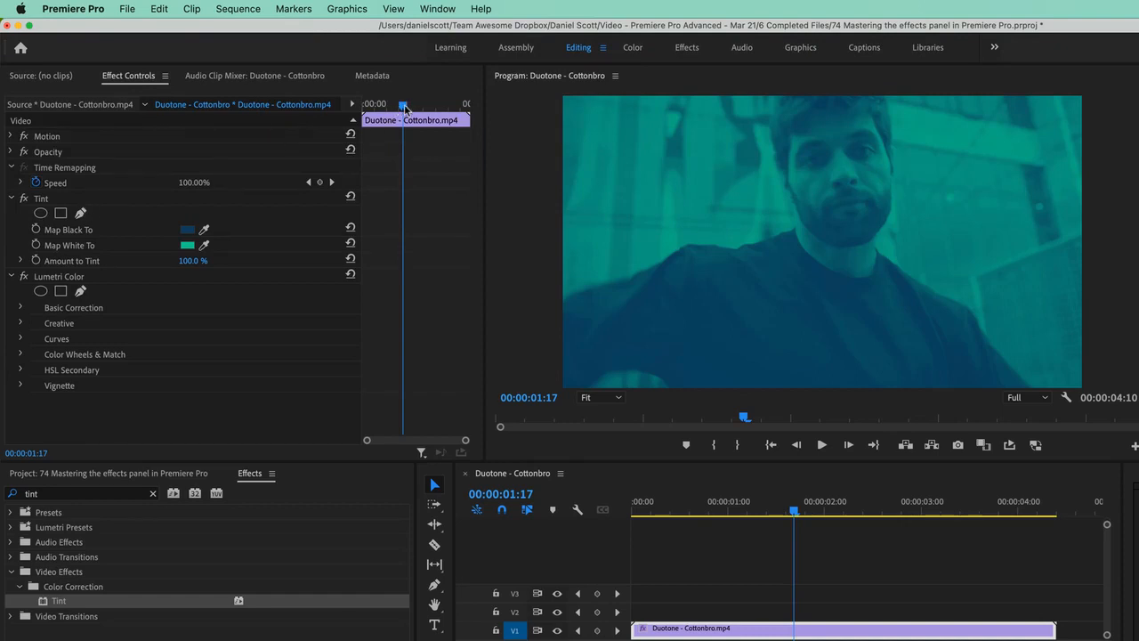
left_click_drag(404, 104, 349, 123)
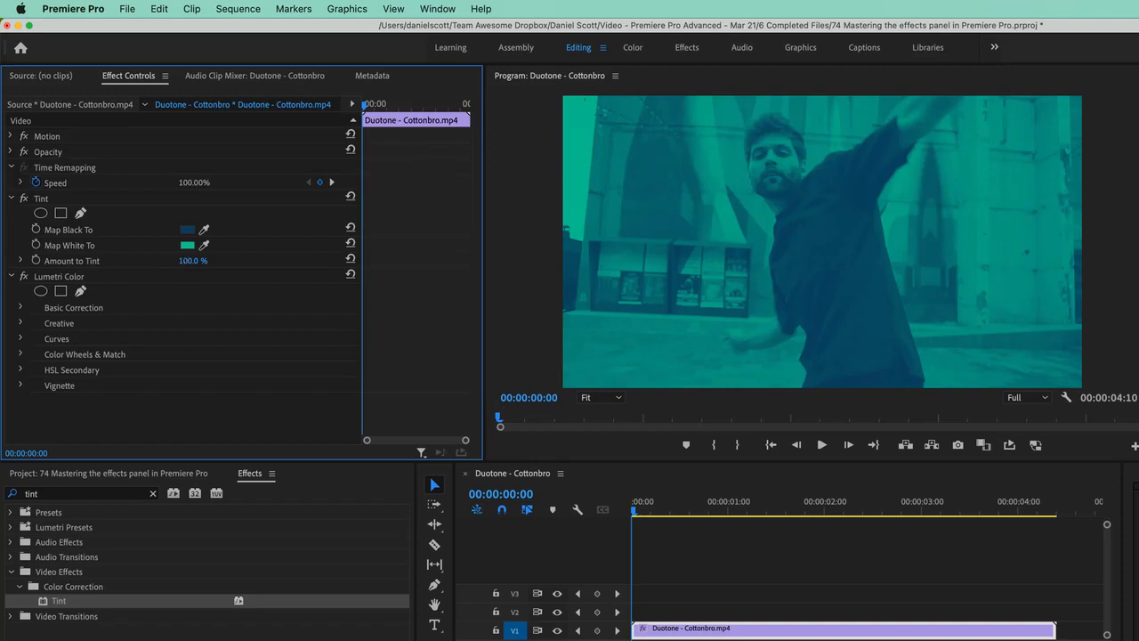
Set Amount to Tint to 0% and turn on its stopwatch to keyframe it at the start
left_click_drag(192, 261, 103, 261)
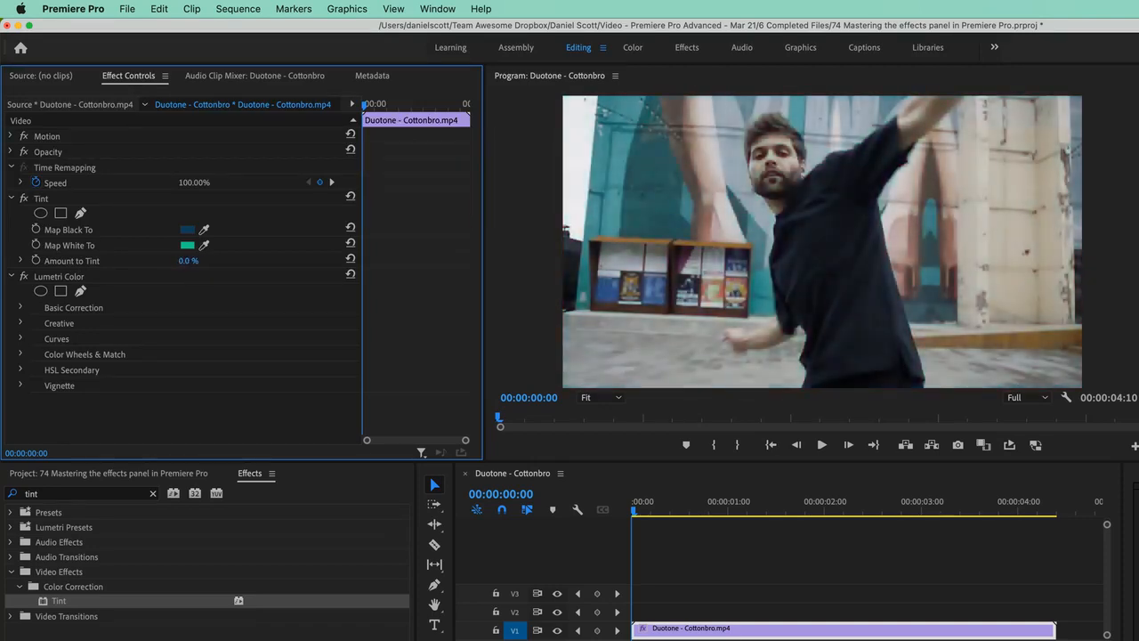
left_click(36, 261)
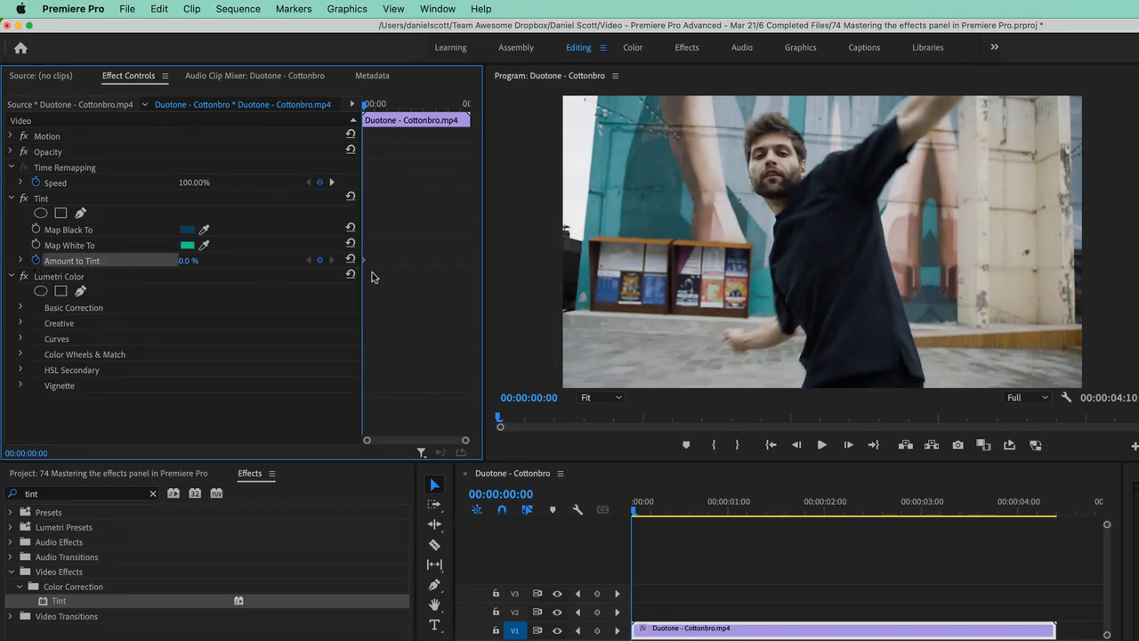
Play about one second into the clip and set Amount to Tint to 100% to add a second keyframe
key("space")
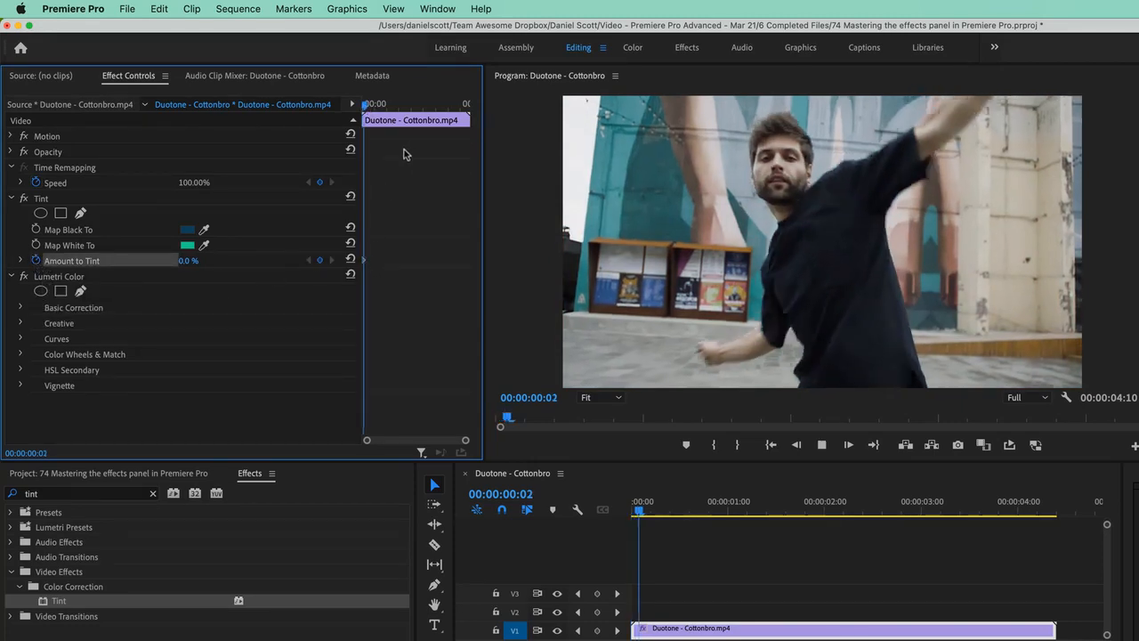
key("space")
left_click(184, 260)
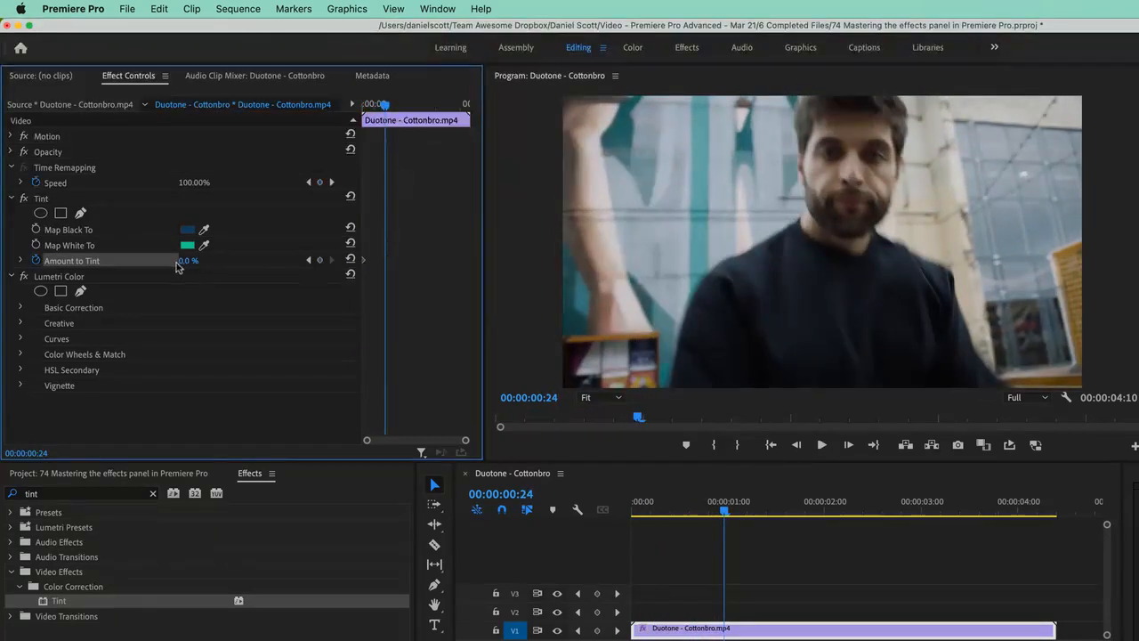
type("100")
key("Return")
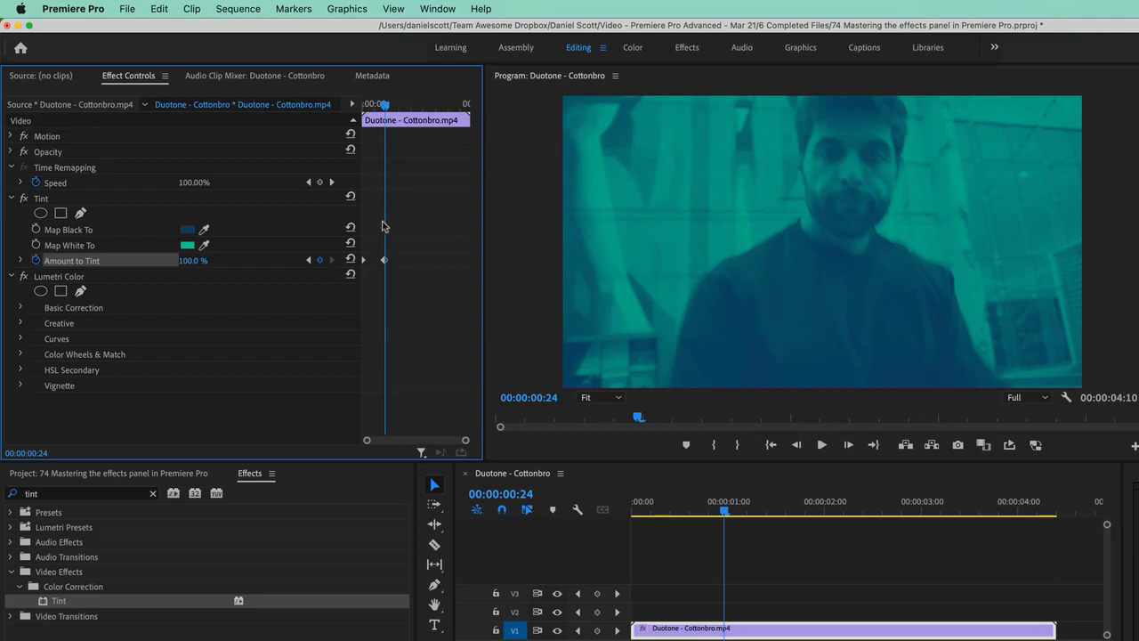
Add a 100% Amount to Tint keyframe at the end of the clip
left_click_drag(385, 106, 461, 118)
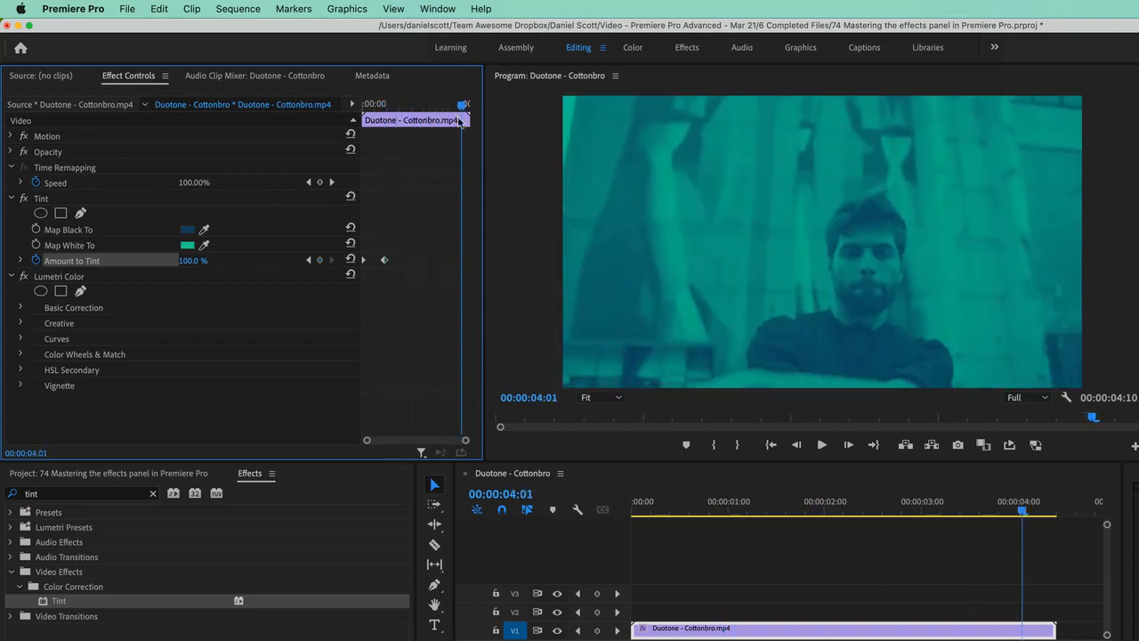
left_click(319, 260)
left_click_drag(462, 104, 419, 107)
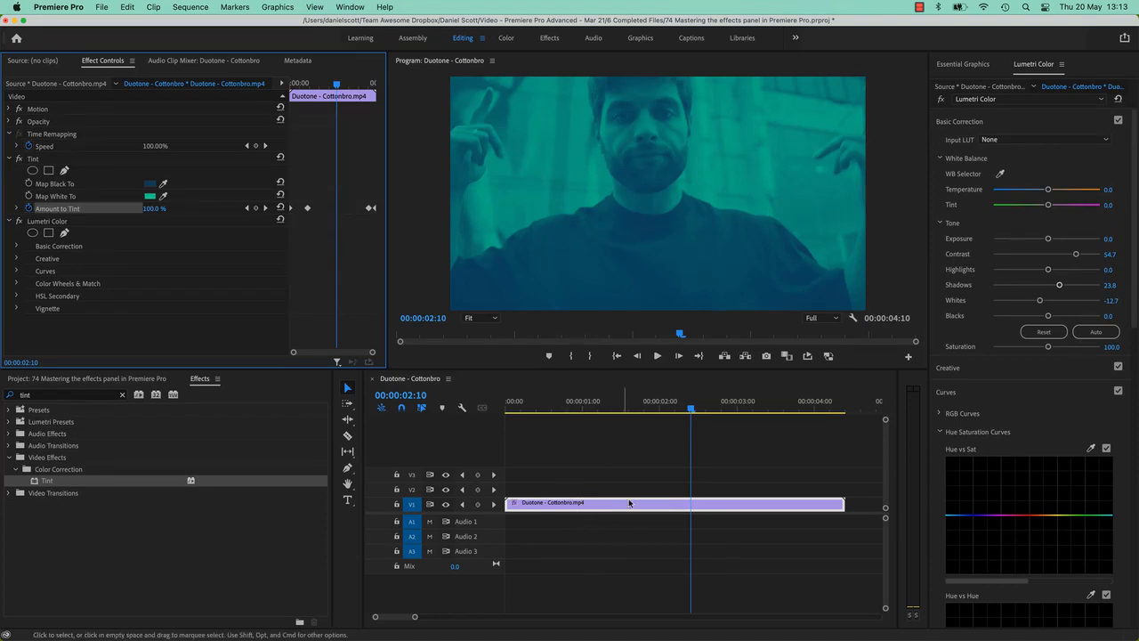
Enlarge the timeline tracks and show the clip's Tint Amount to Tint keyframes on the timeline clip
left_click(587, 442)
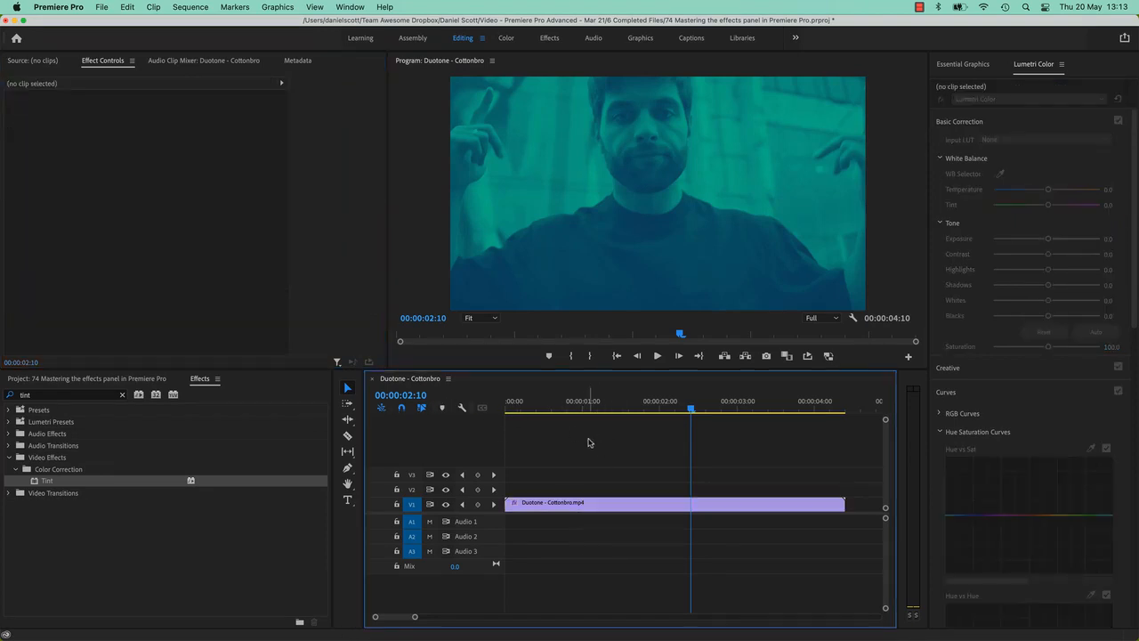
key("shift+equal")
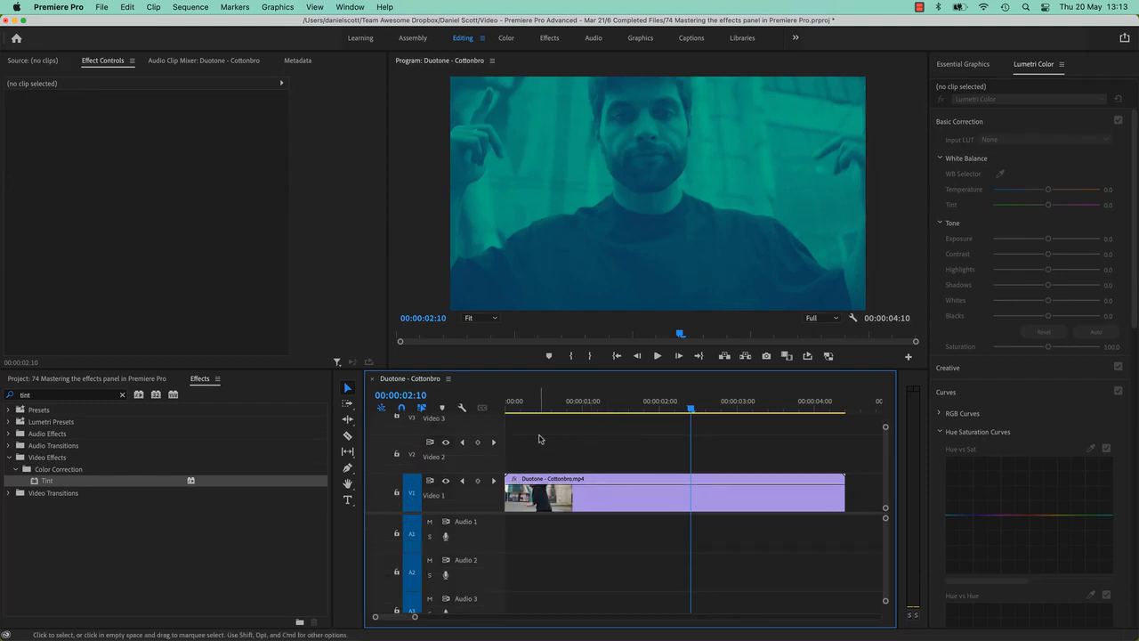
right_click(641, 501)
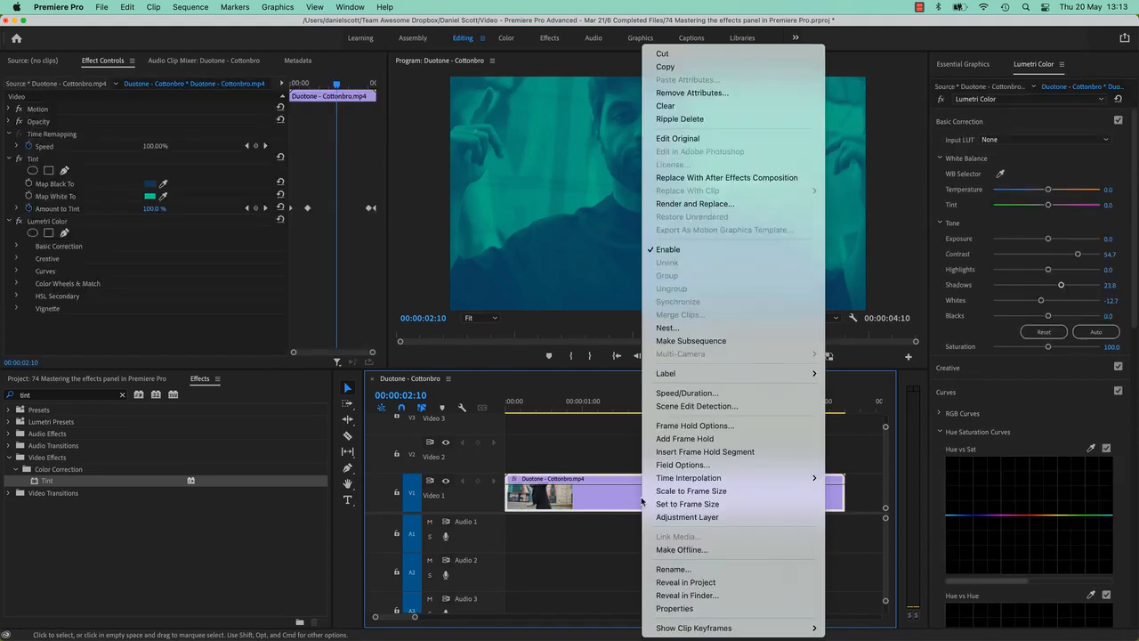
mouse_move(705, 630)
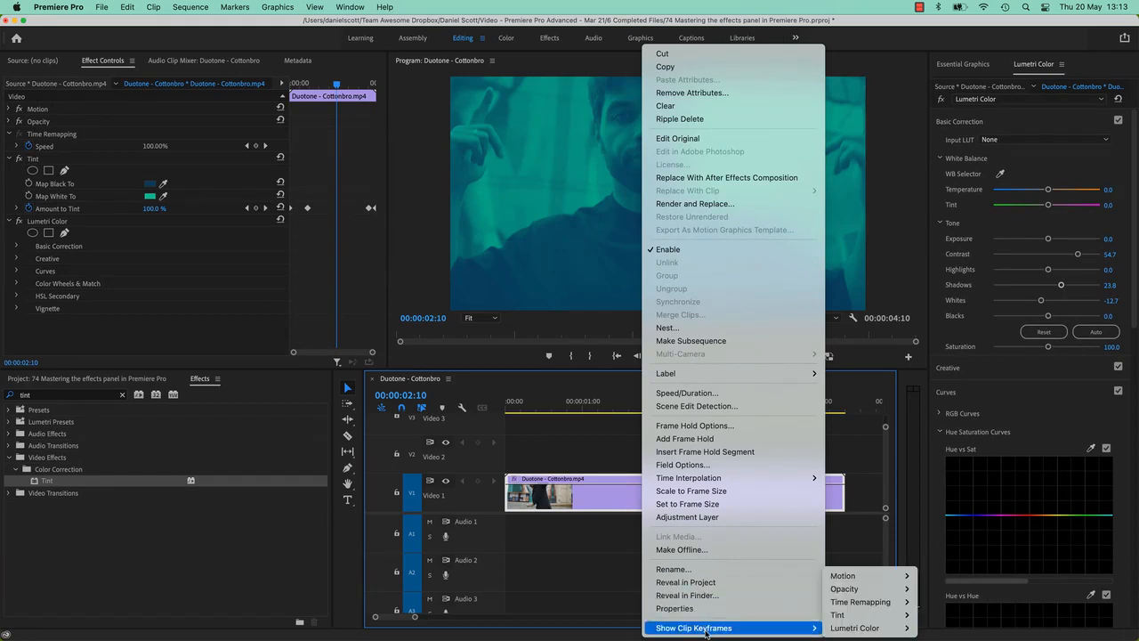
mouse_move(848, 618)
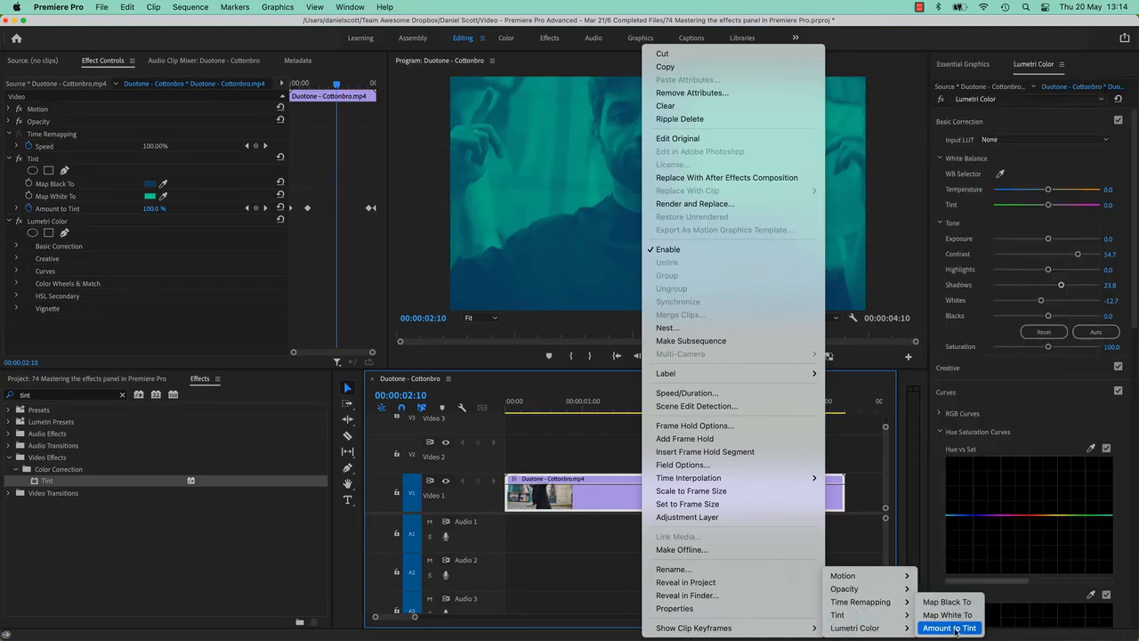
left_click(950, 628)
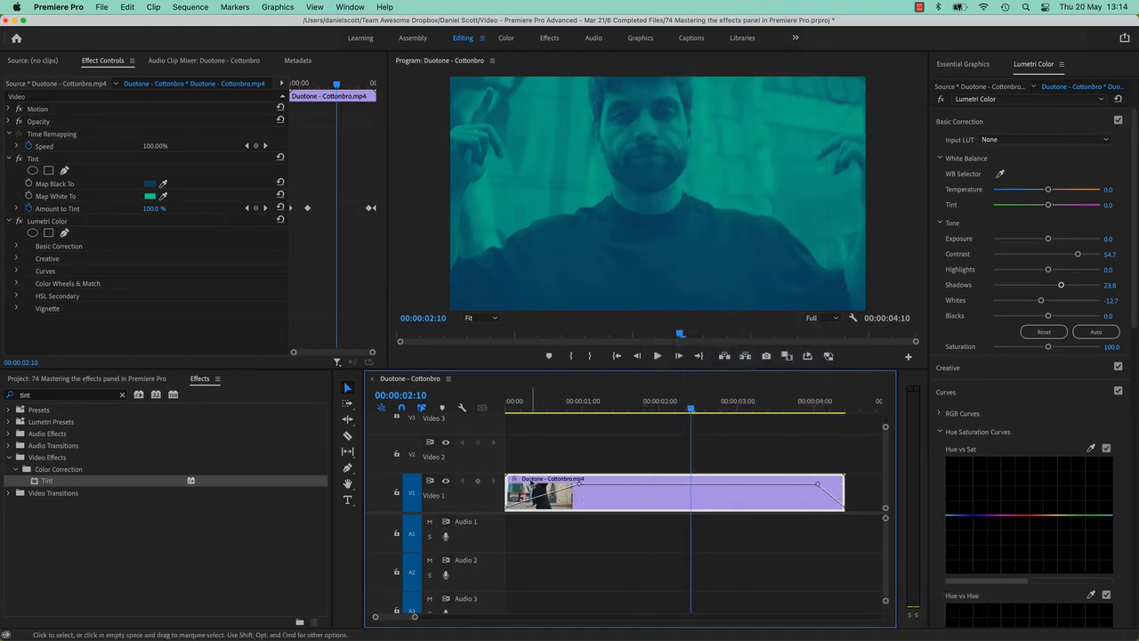
Add four keyframes on the clip's tint line and pull the segment between the middle two down to 0%
left_click(644, 485, "super")
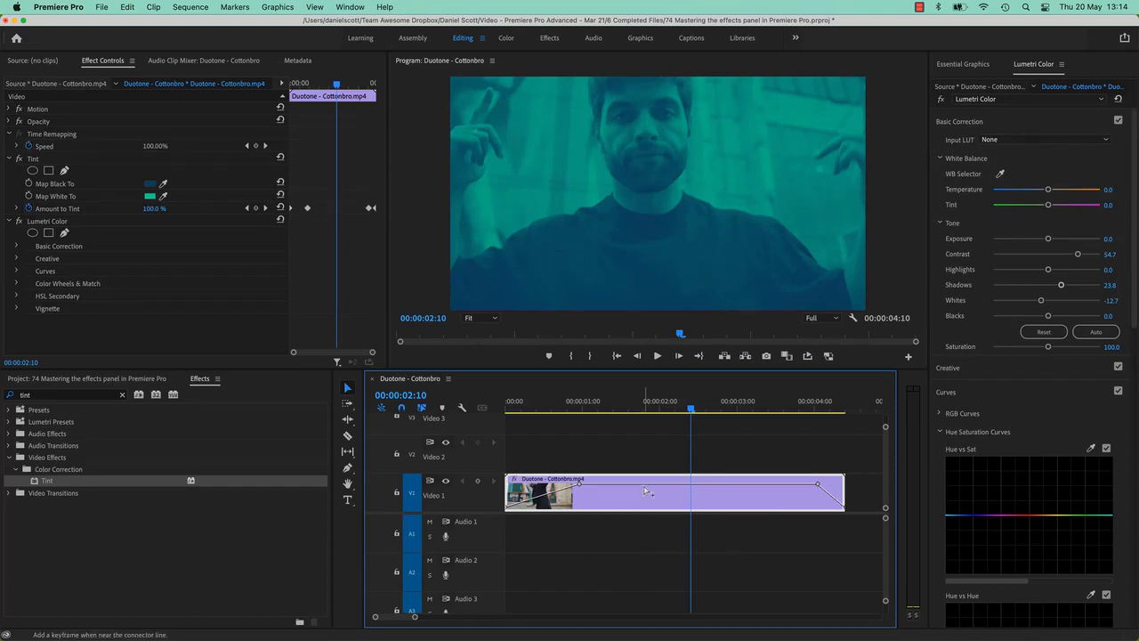
left_click(667, 483, "super")
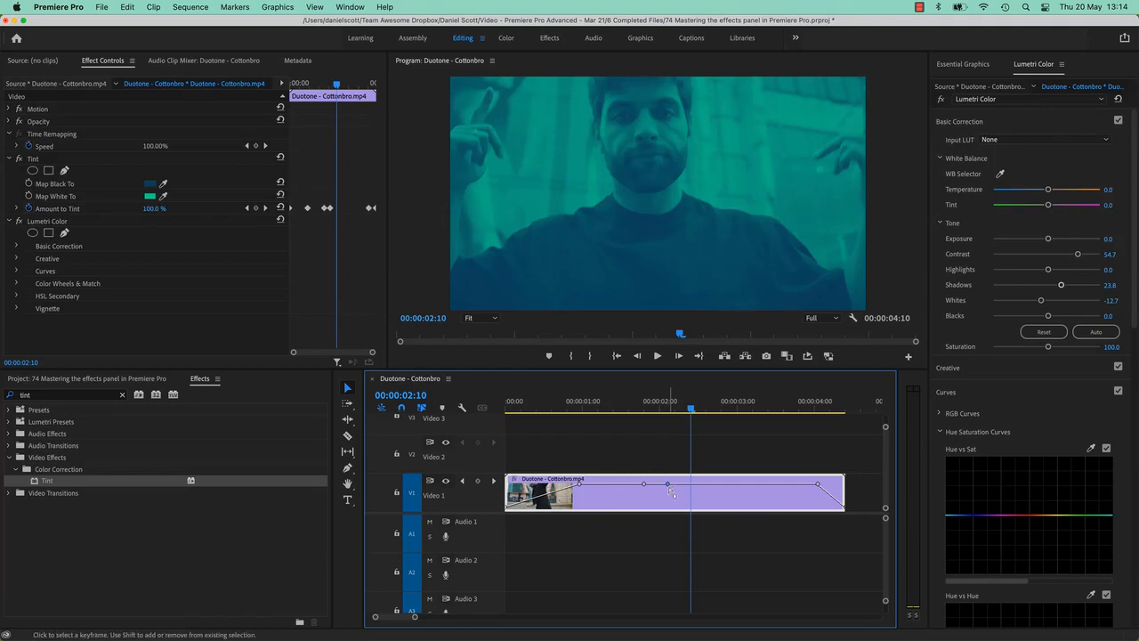
left_click(722, 483, "super")
left_click(745, 483, "super")
left_click_drag(703, 484, 703, 507)
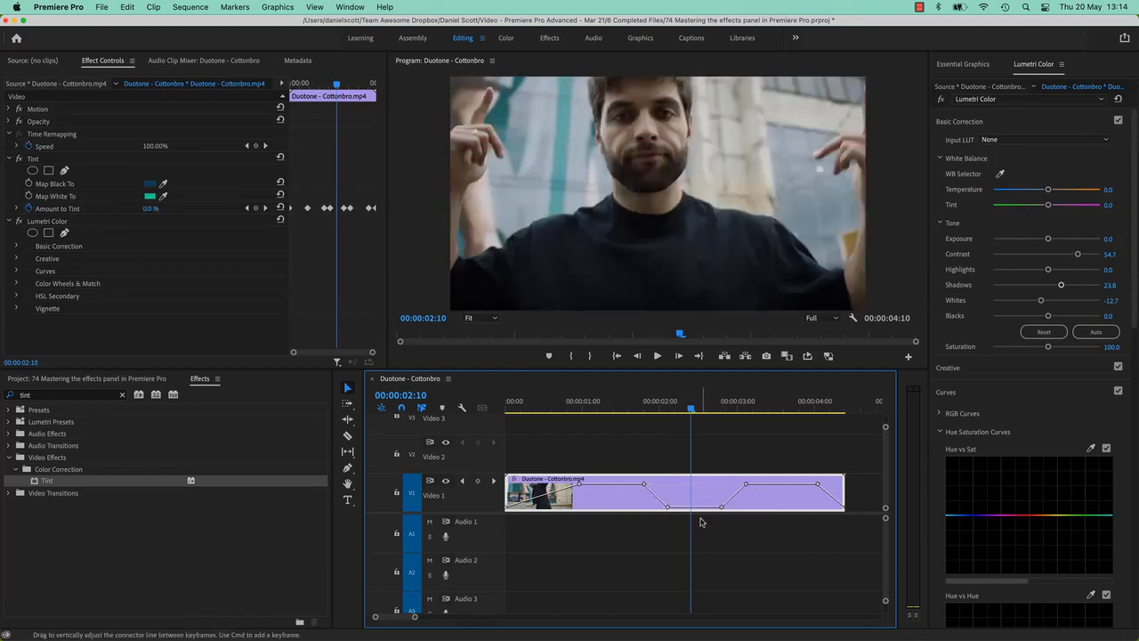
Play back the animated tint from the start of the sequence
left_click(512, 410)
key("space")
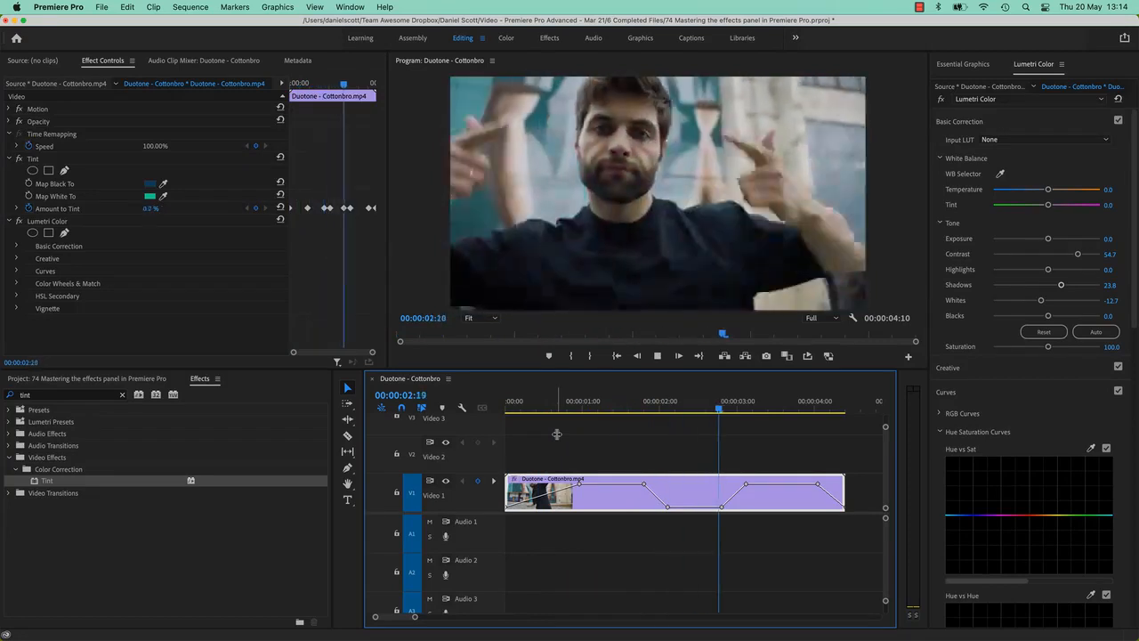
key("space")
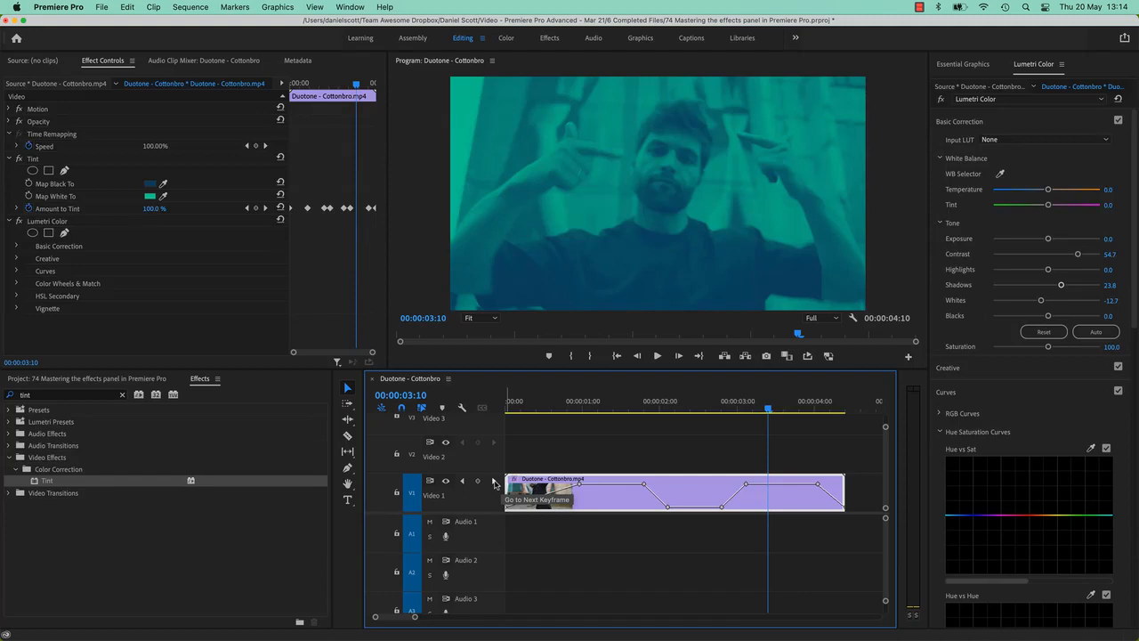
right_click(488, 507)
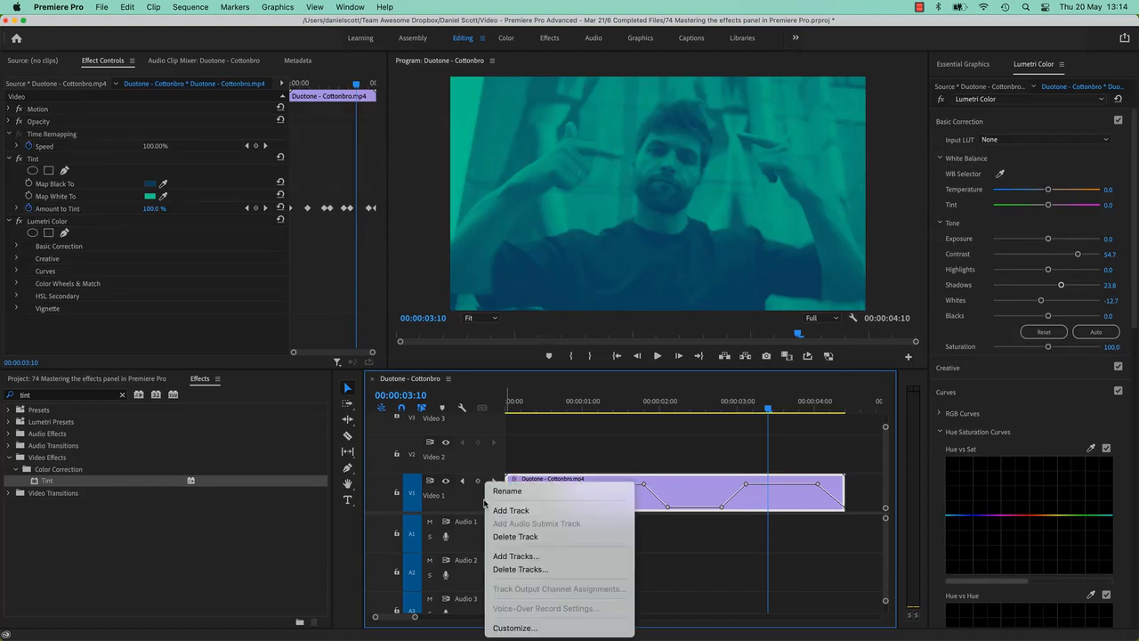
left_click(513, 627)
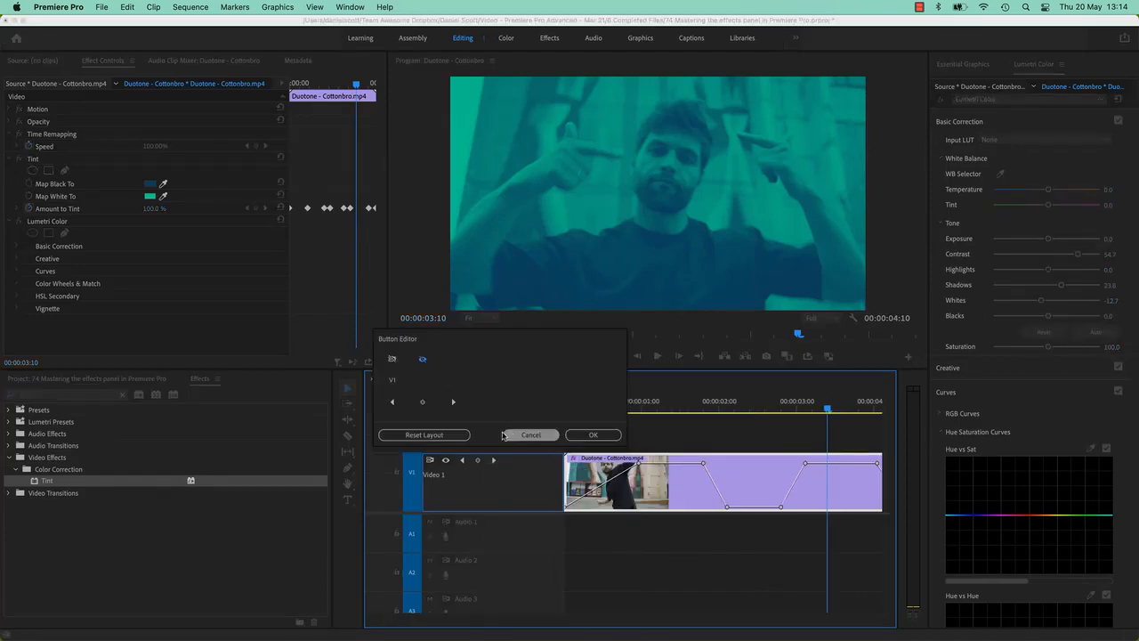
left_click(530, 434)
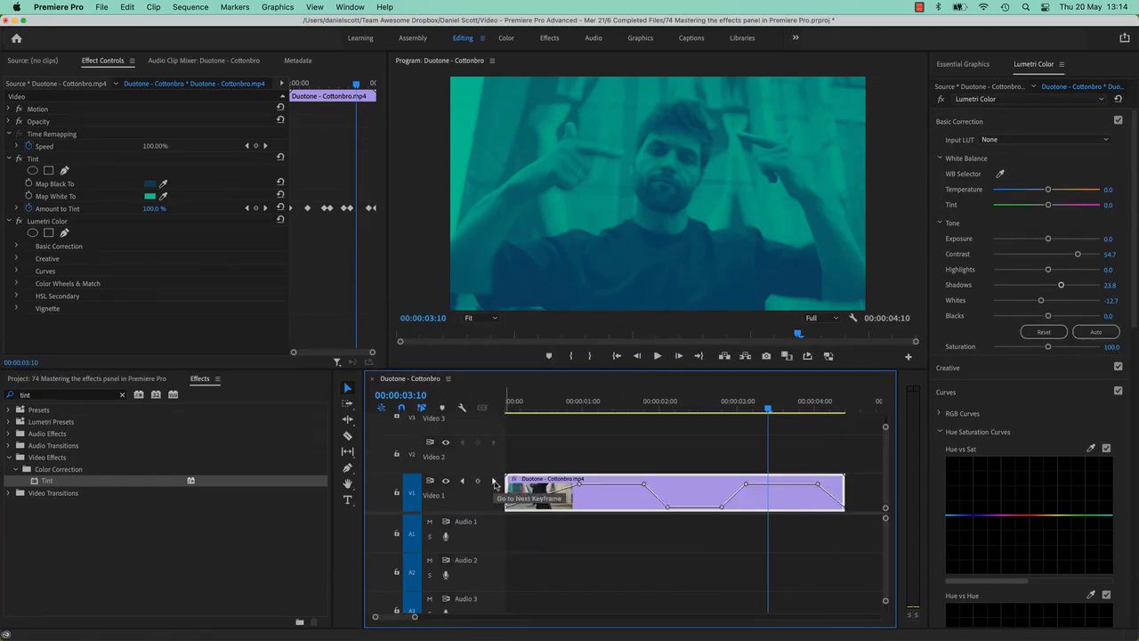
Jump between the tint keyframes with the track's next and previous keyframe controls
left_click(494, 481)
left_click(461, 480)
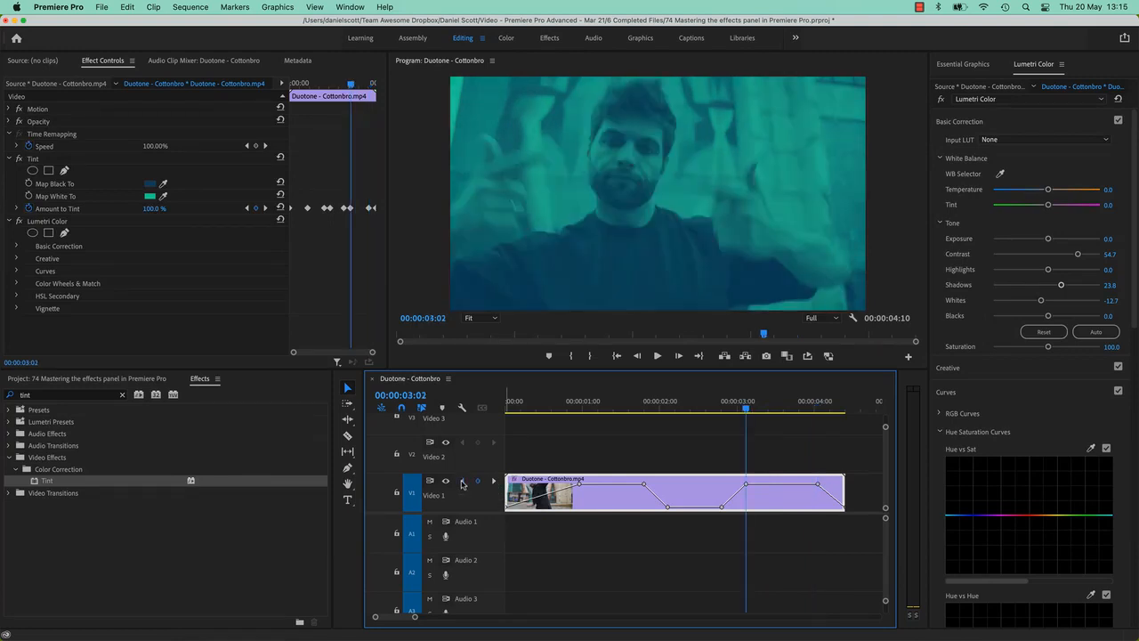
left_click(462, 480)
left_click(461, 480)
left_click_drag(668, 408, 637, 429)
left_click(494, 483)
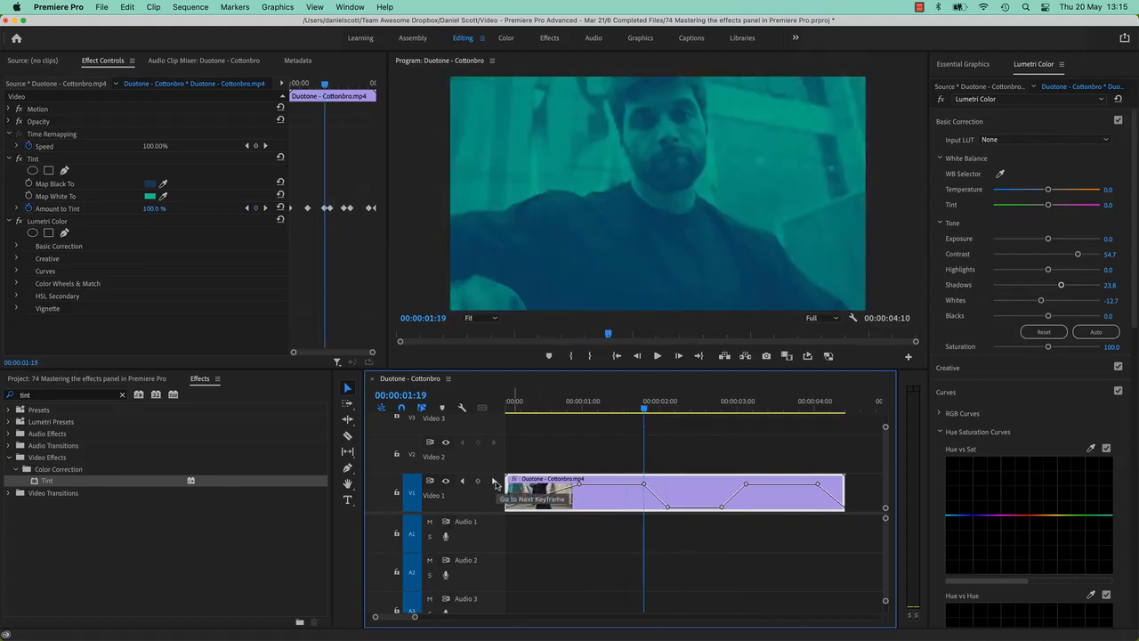
left_click(462, 483)
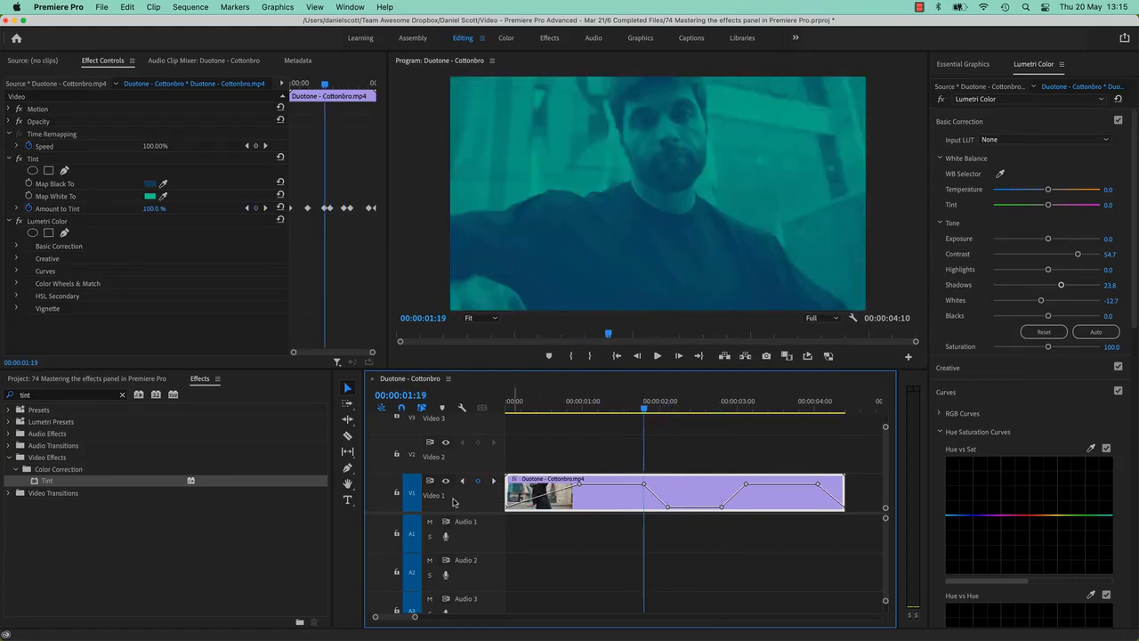
Resize the Video 1 track and rearrange its keyframe navigation buttons in the track header's Button Editor
left_click_drag(475, 454, 477, 480)
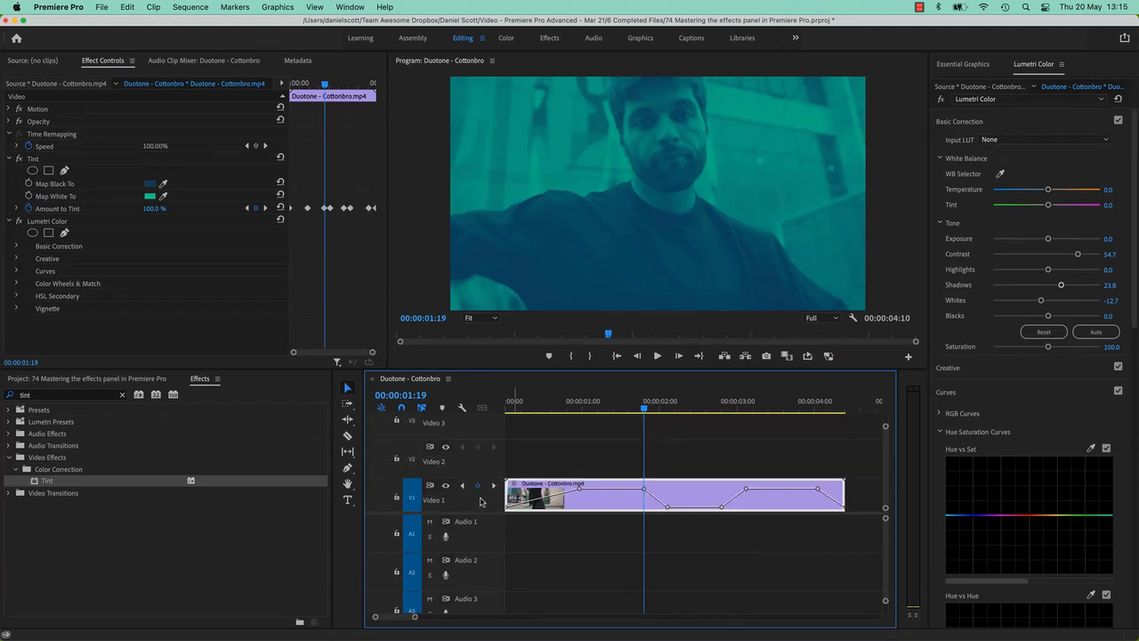
right_click(478, 504)
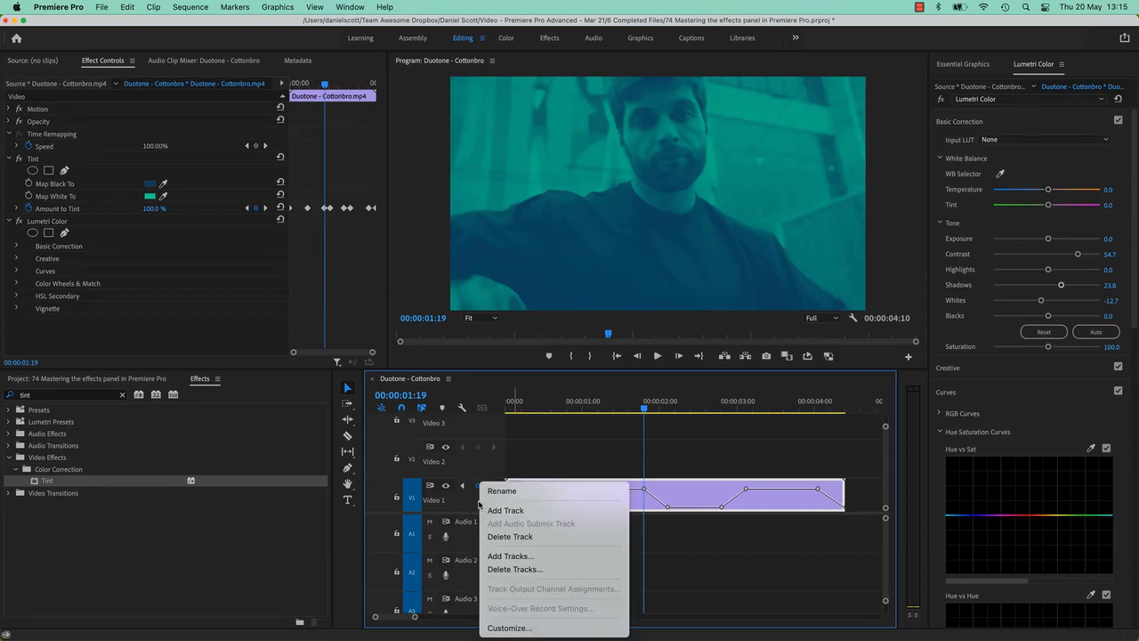
left_click(525, 627)
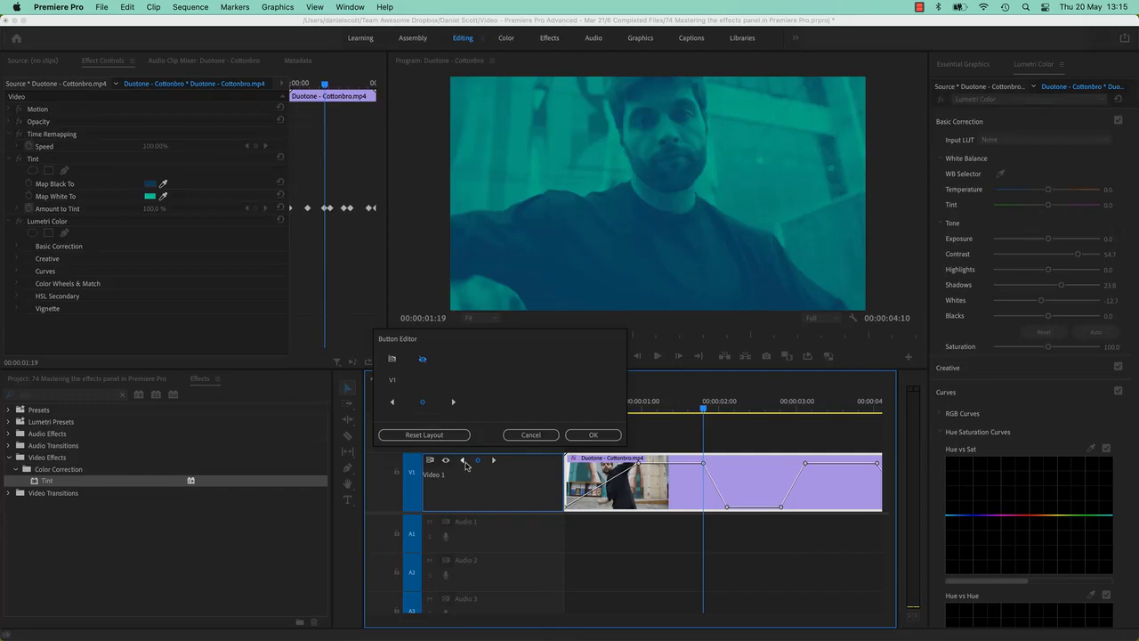
left_click_drag(400, 408, 431, 489)
left_click_drag(422, 401, 444, 489)
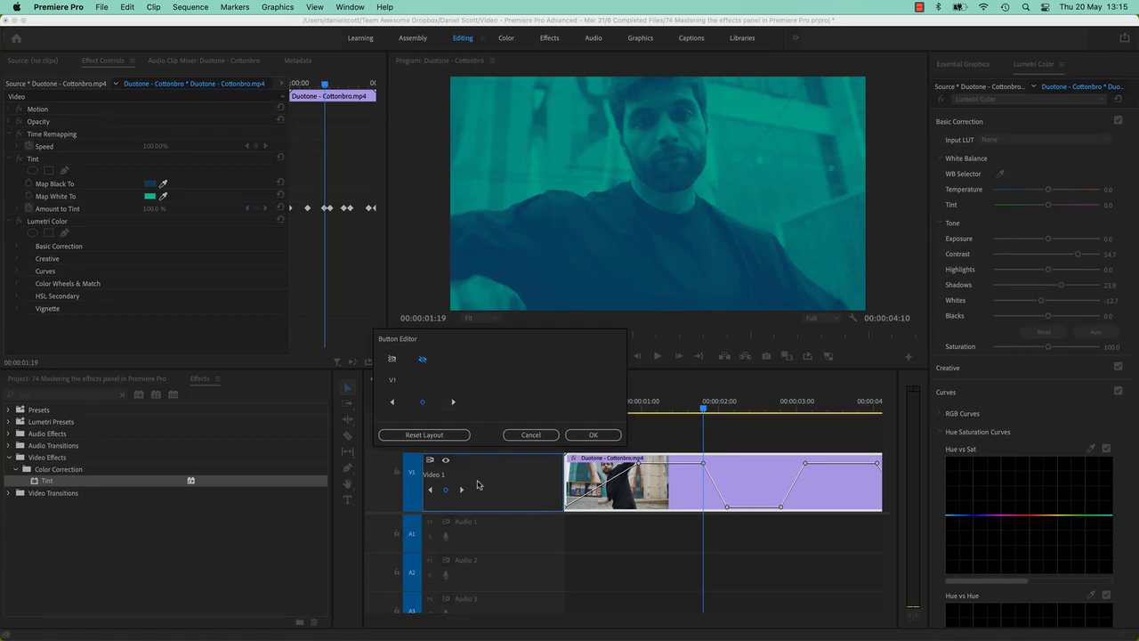
left_click_drag(460, 491, 461, 489)
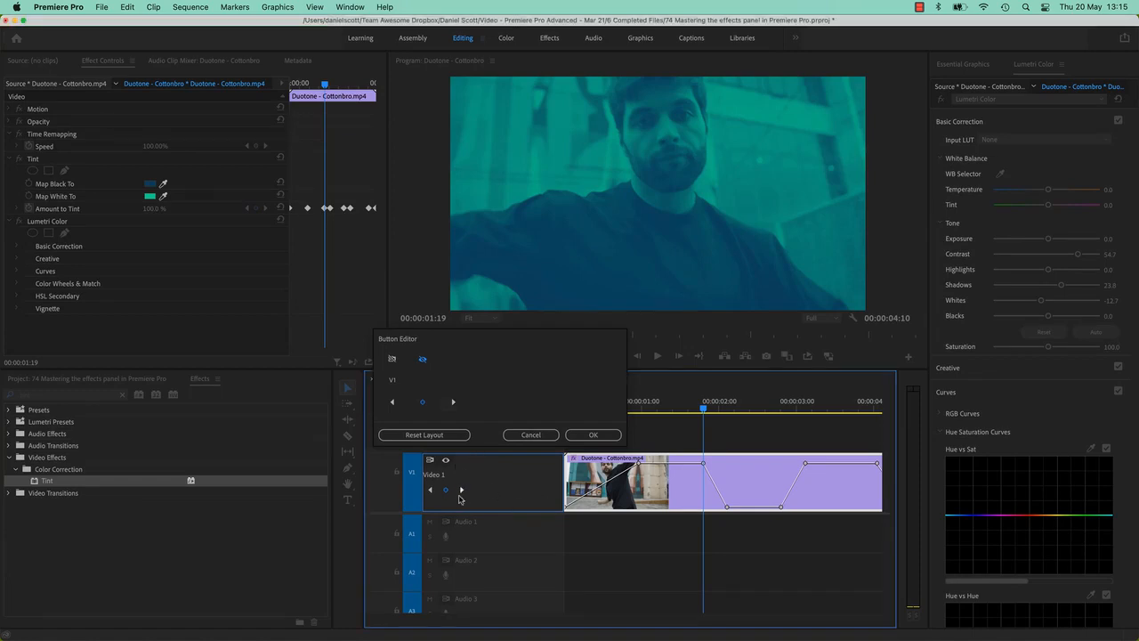
left_click_drag(391, 401, 477, 461)
left_click_drag(455, 403, 493, 463)
left_click(592, 435)
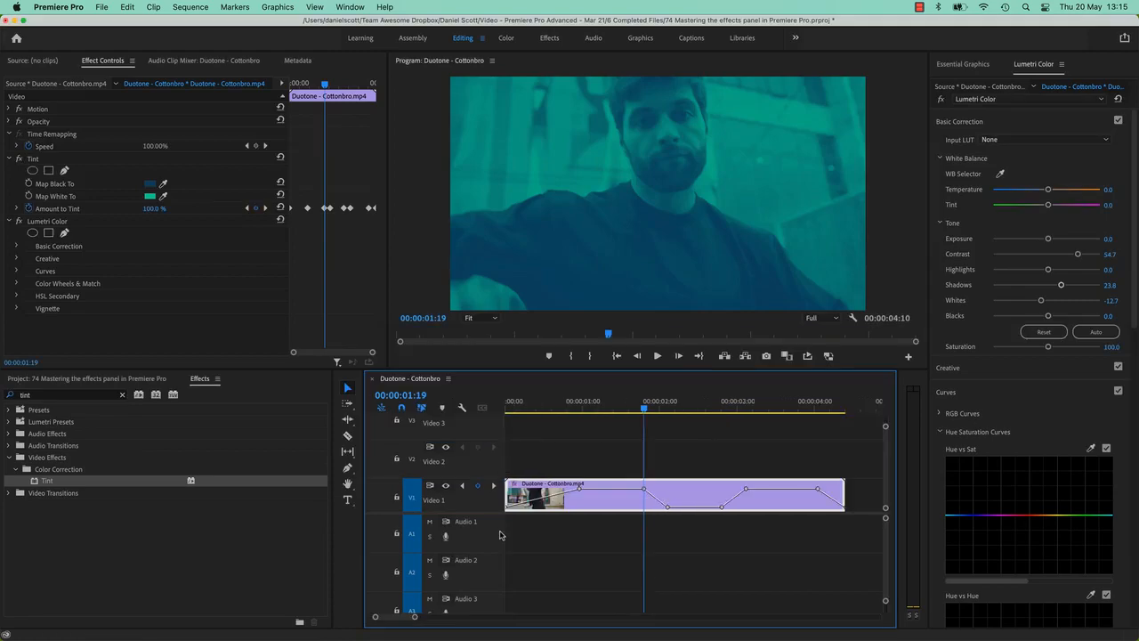
Step through the Amount to Tint keyframes from the timeline track and the Effect Controls panel
left_click(494, 485)
left_click(494, 485)
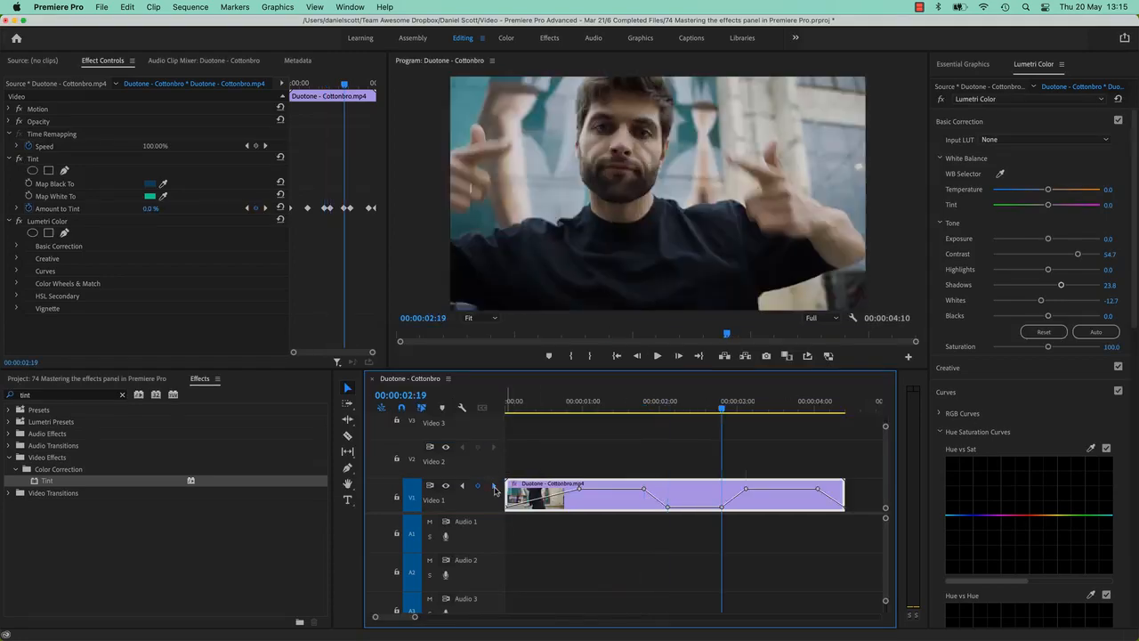
left_click(494, 485)
left_click(494, 485)
left_click(363, 91)
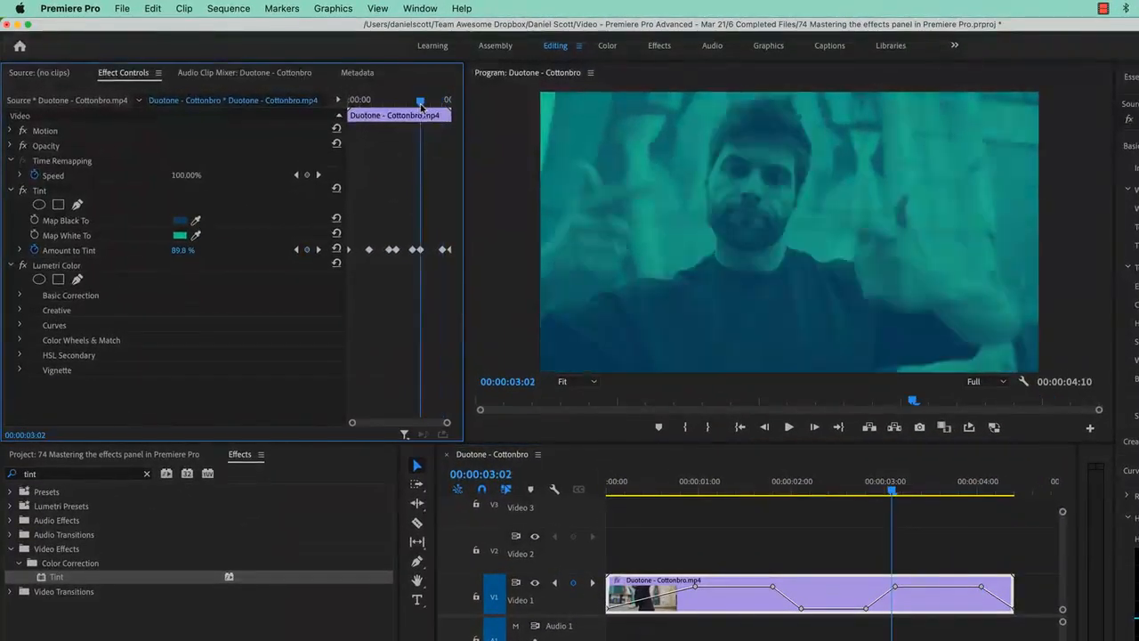
mouse_move(419, 105)
left_mouse_down()
mouse_move(390, 107)
mouse_move(411, 117)
left_mouse_up()
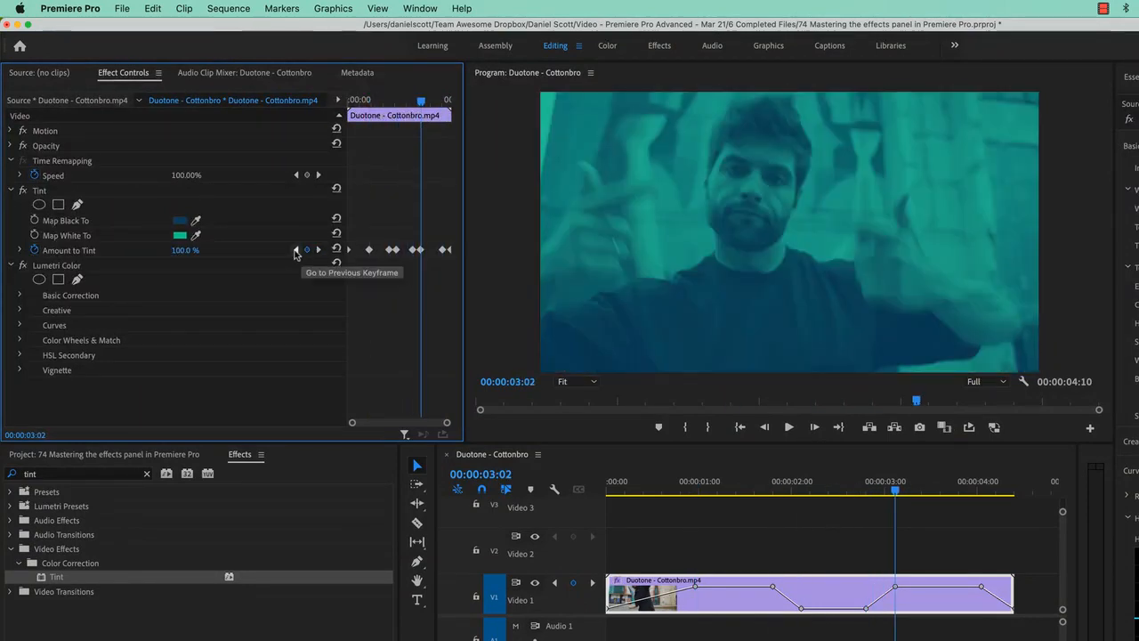
left_click(296, 250)
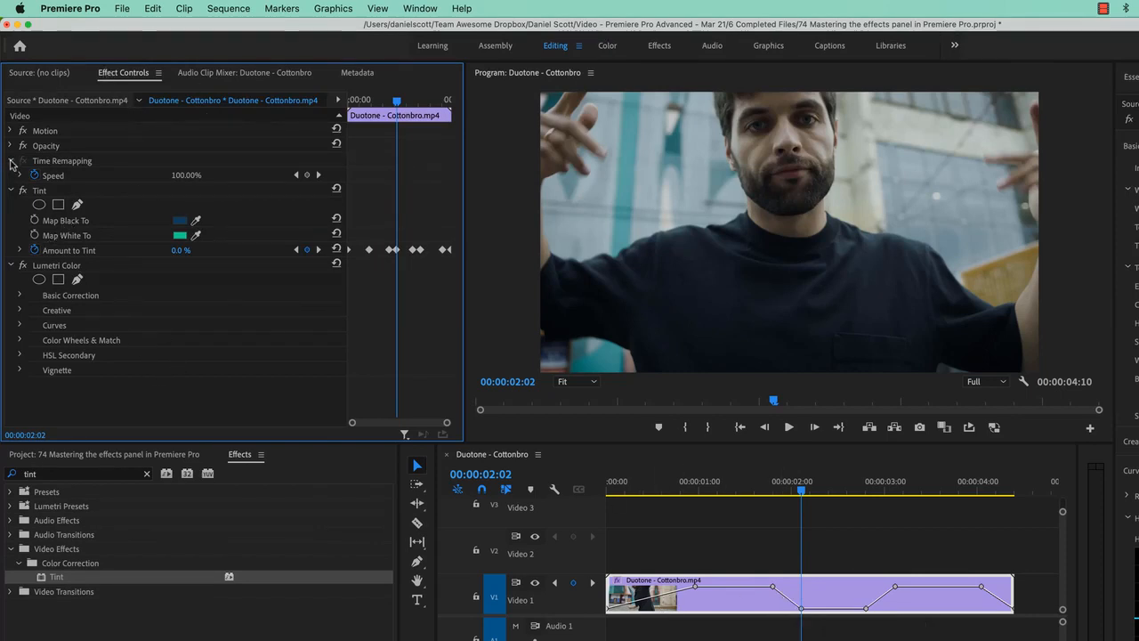
Collapse all effect properties in Effect Controls and reopen only the Tint effect
left_click(10, 163, "alt")
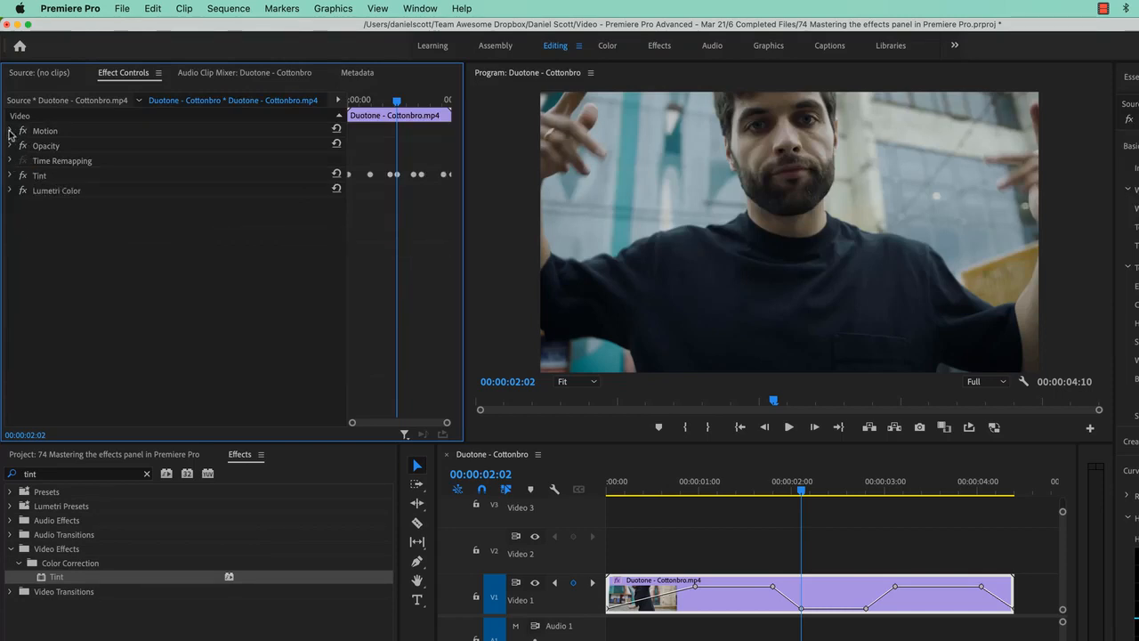
left_click(11, 132, "alt")
left_click(11, 132, "alt")
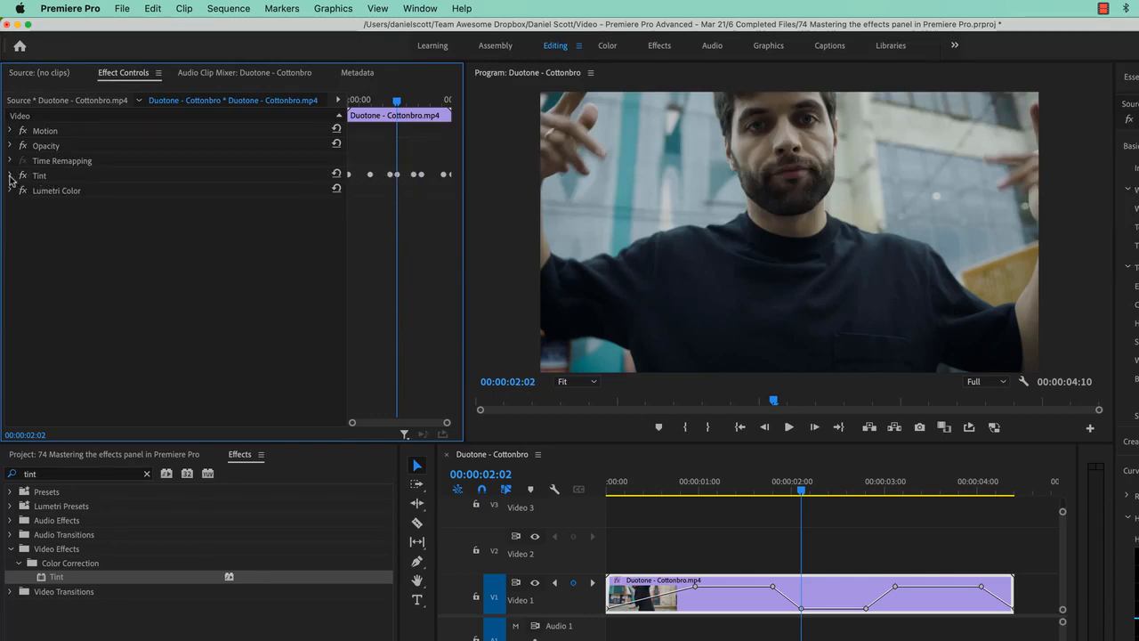
left_click(11, 176)
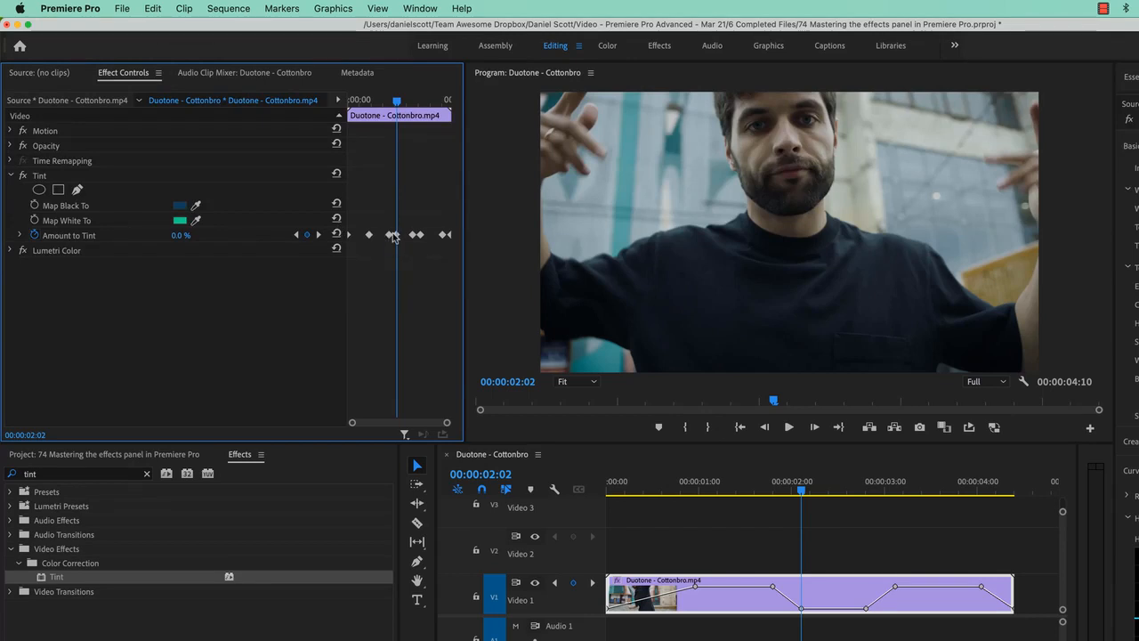
Collapse the Tint effect, then expand the Motion, Opacity and Tint effects in Effect Controls to show their properties
left_click(12, 176)
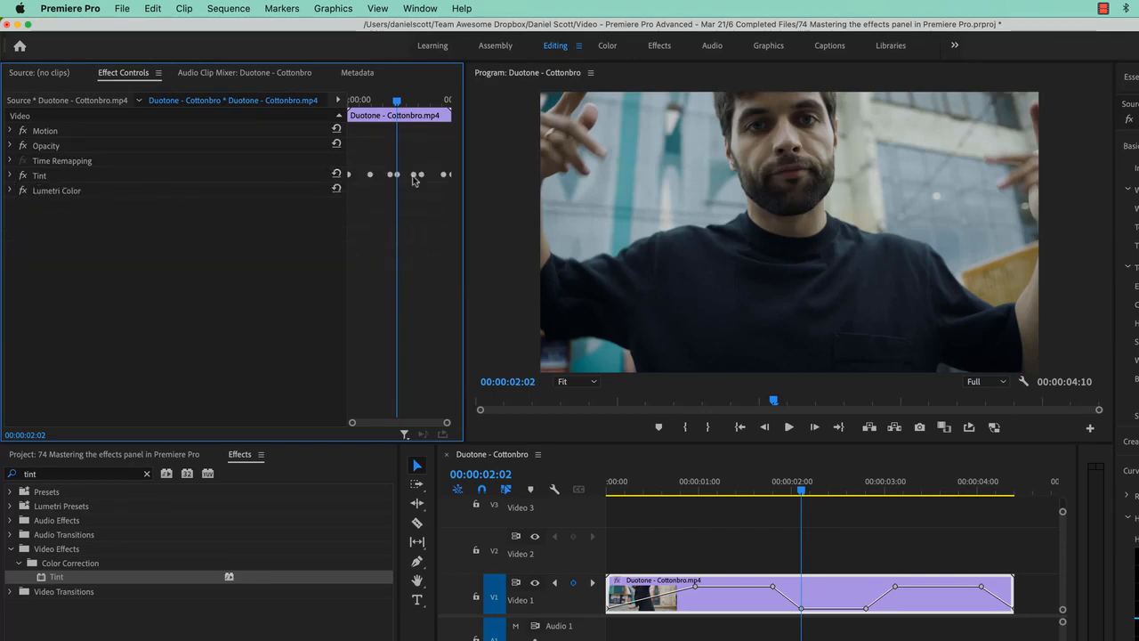
left_click(10, 130)
left_click(10, 251)
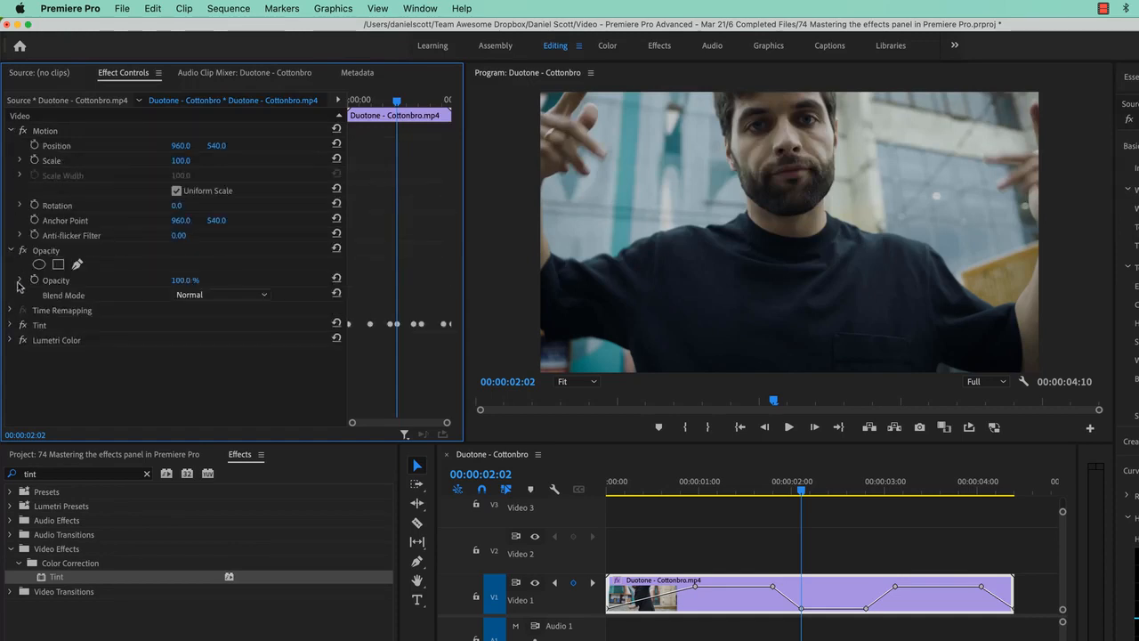
left_click(10, 325)
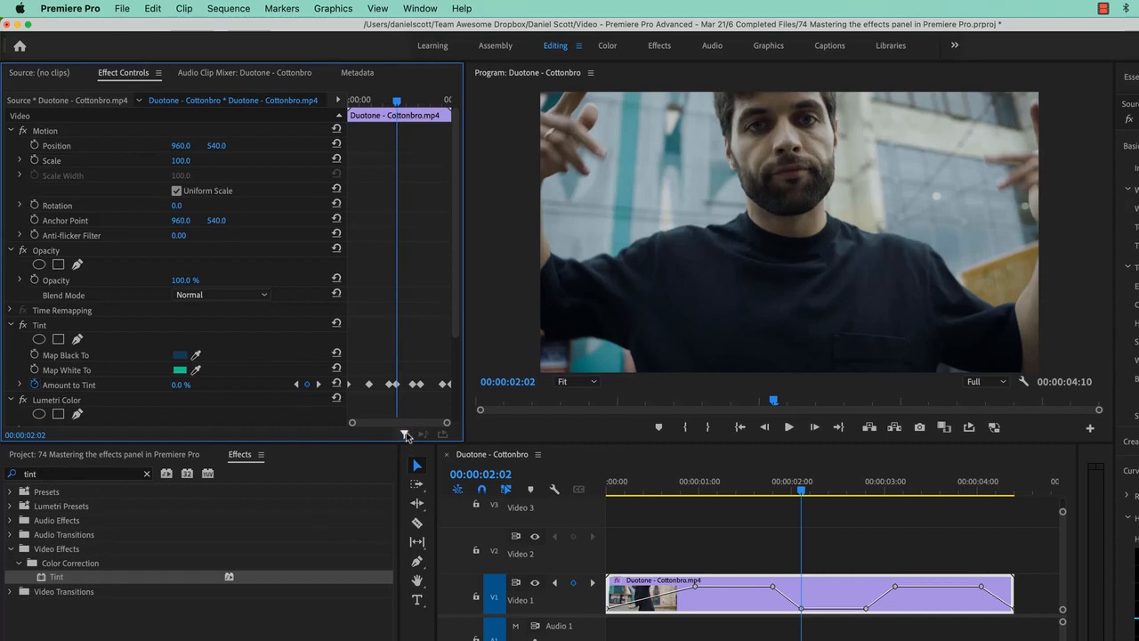
Filter Effect Controls to show only keyframed properties
left_click(404, 435)
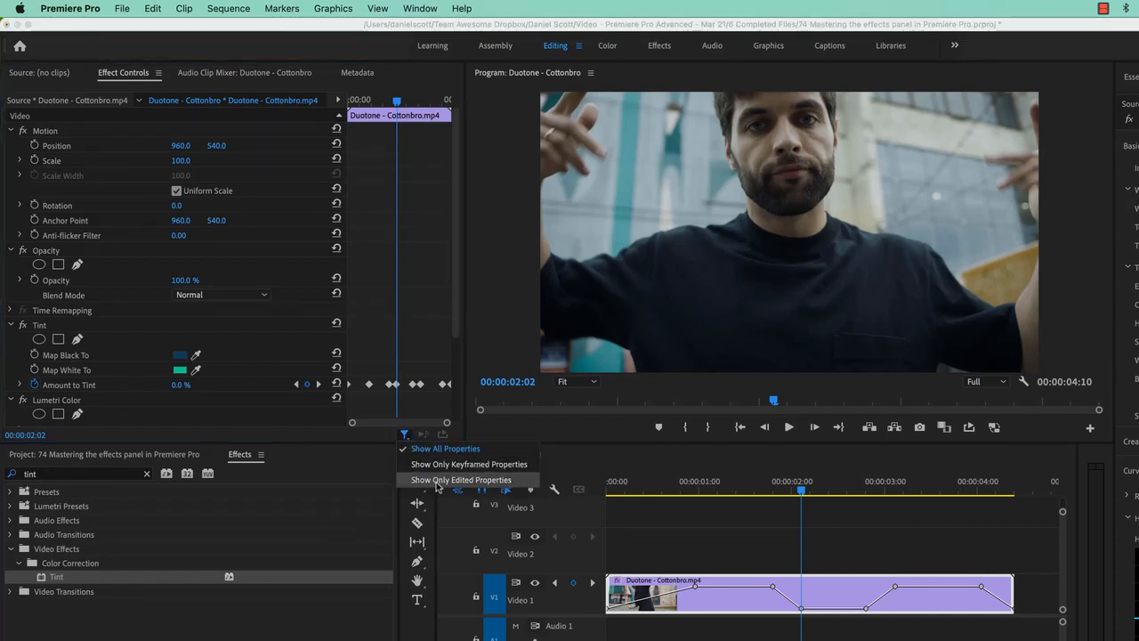
left_click(500, 464)
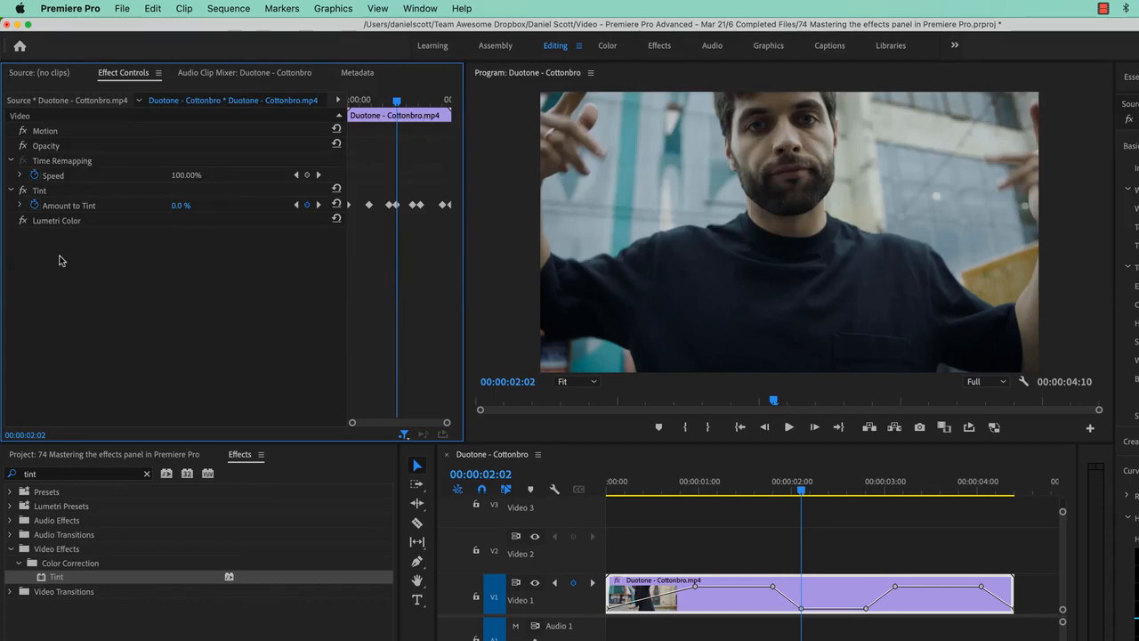
left_click(403, 434)
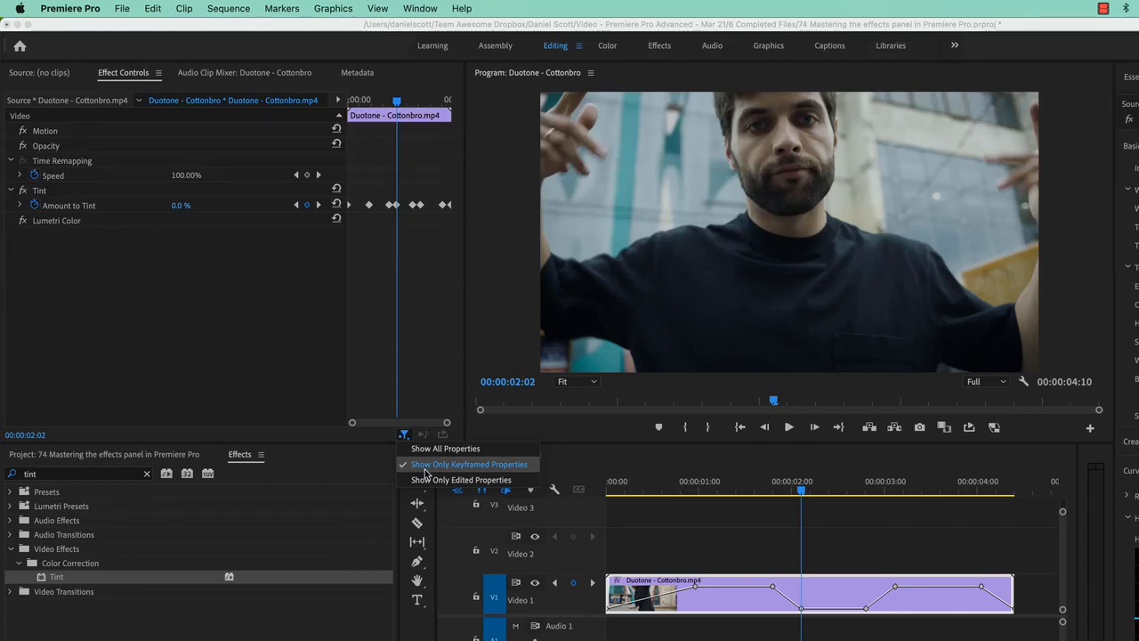
left_click(383, 391)
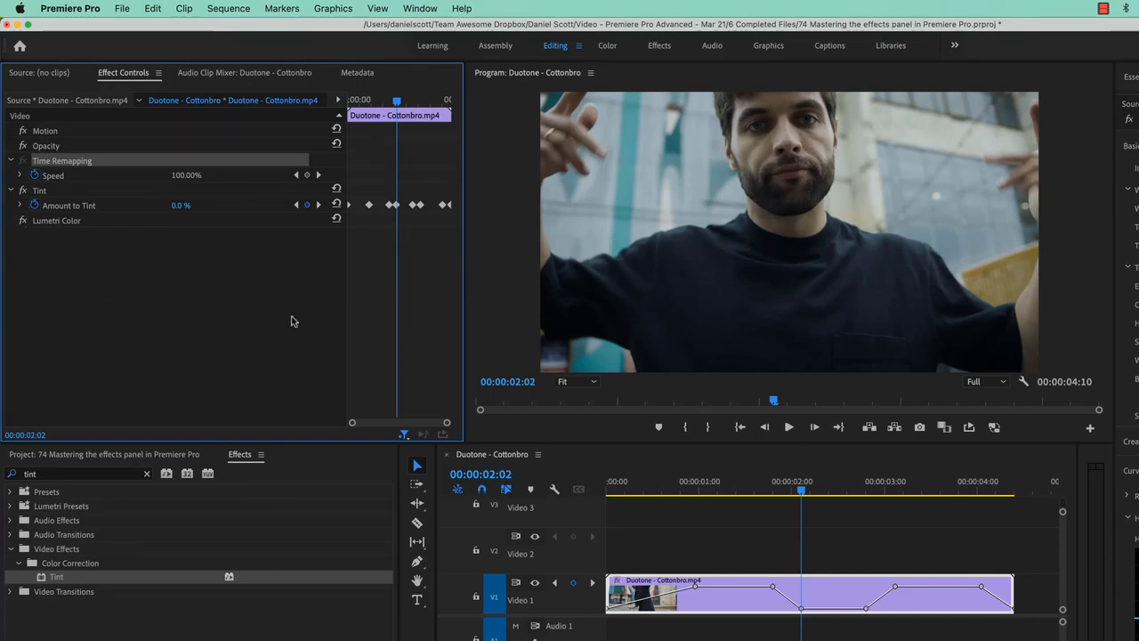
Switch the Effect Controls filter to show only edited properties, then back to only keyframed properties
left_click(405, 434)
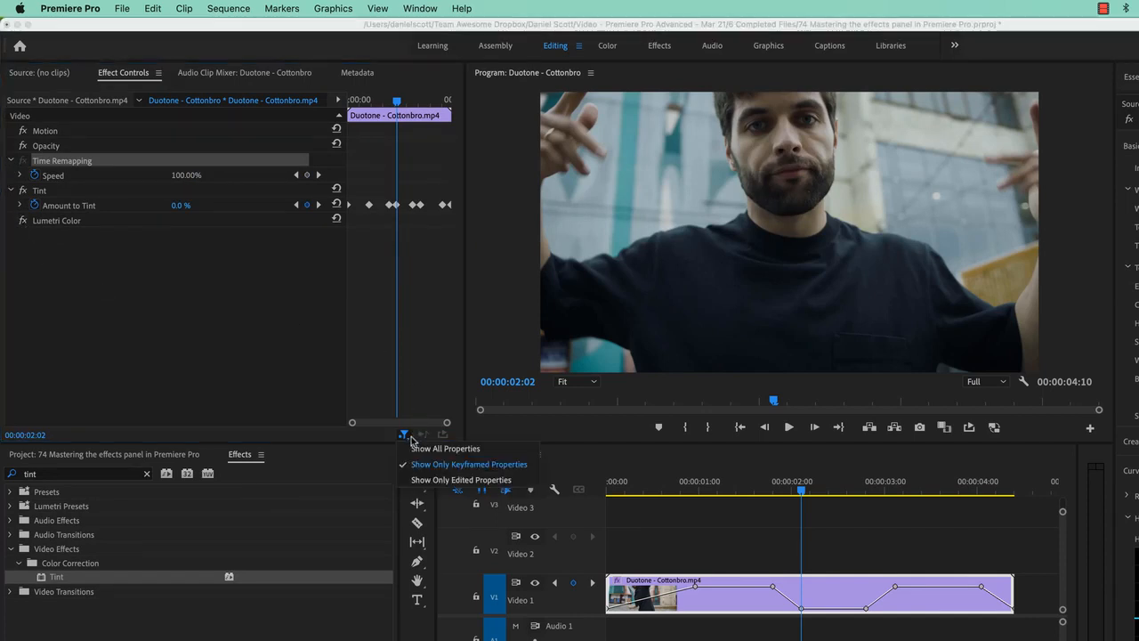
left_click(459, 480)
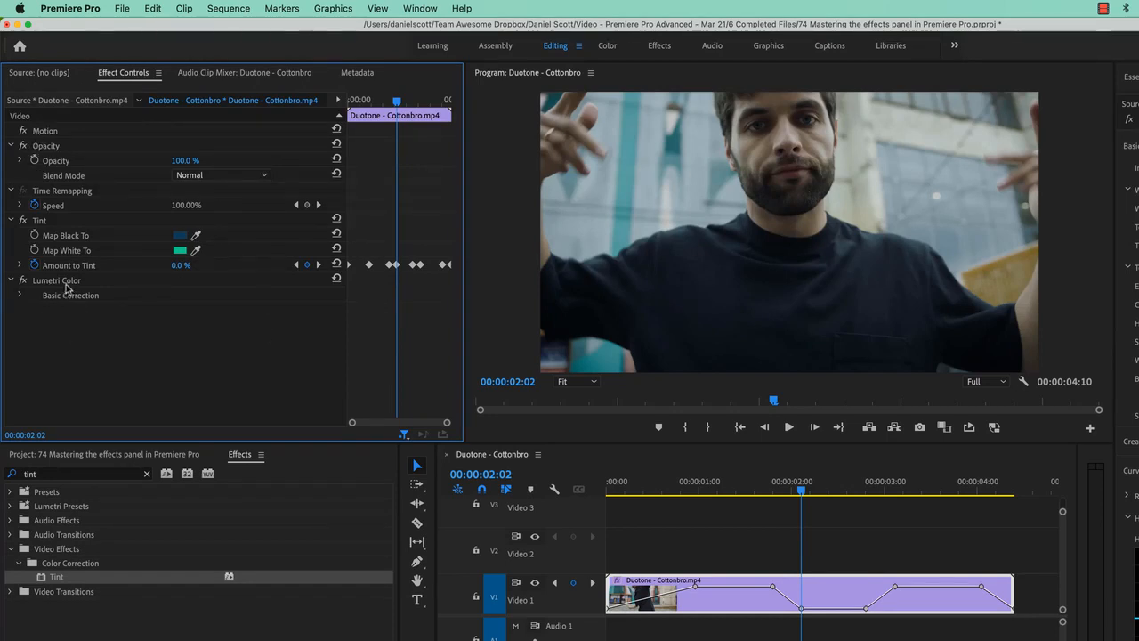
left_click(403, 434)
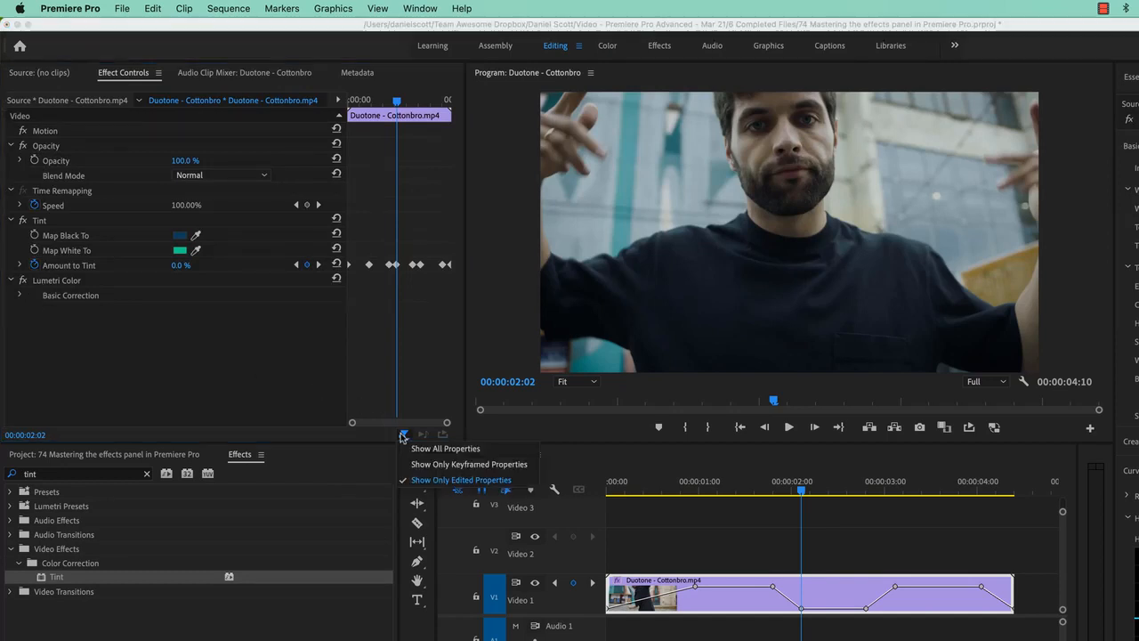
left_click(446, 464)
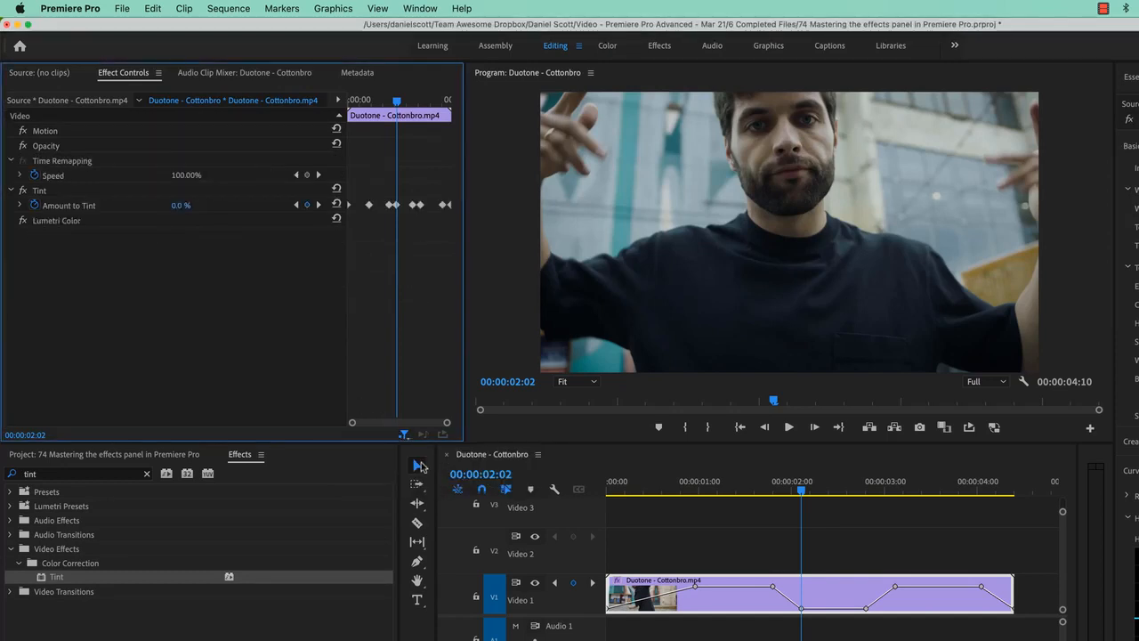
Restore the filter to show all properties, collapse every effect and reopen only Tint
left_click(405, 435)
left_click(425, 450)
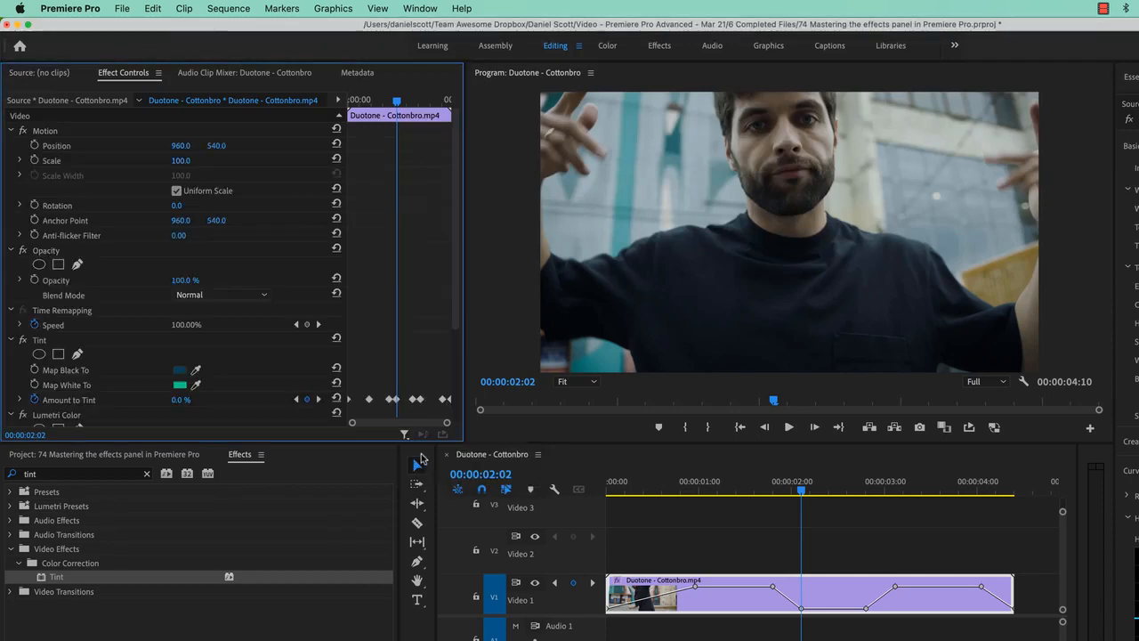
left_click(11, 132, "alt")
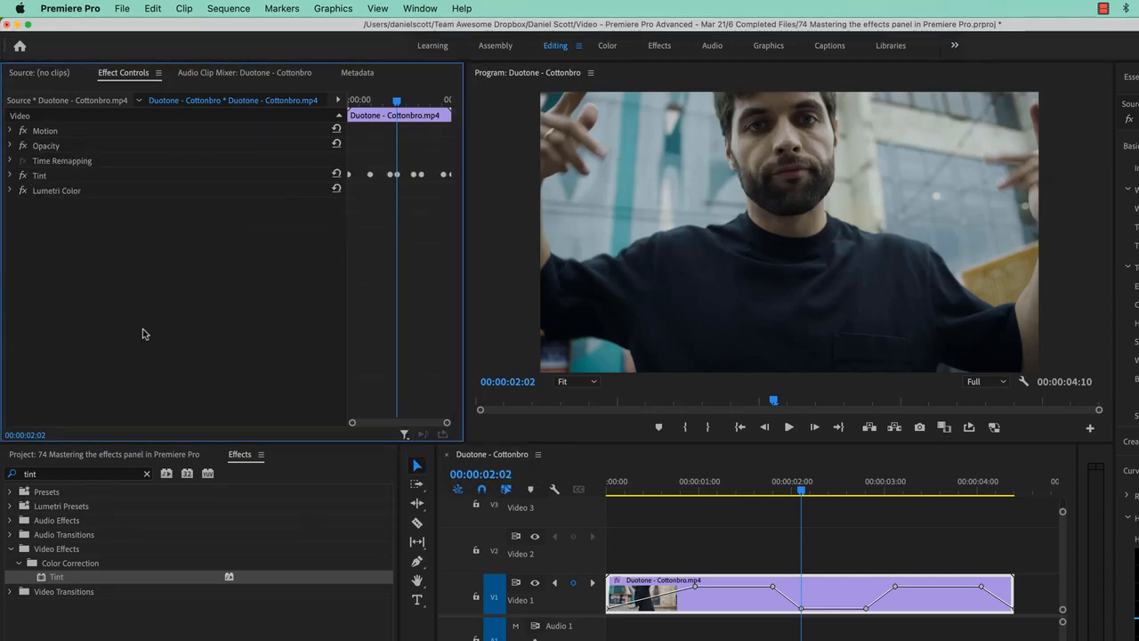
left_click(10, 176)
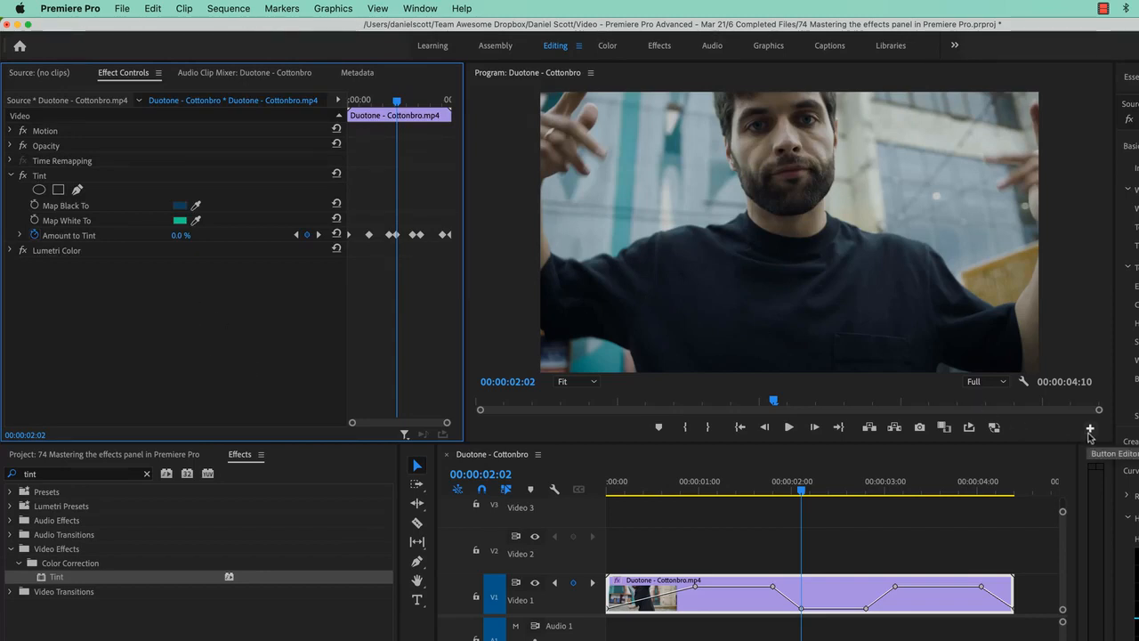
Add the Global FX Mute button to the Program Monitor's button bar with the Button Editor
left_click(1092, 432)
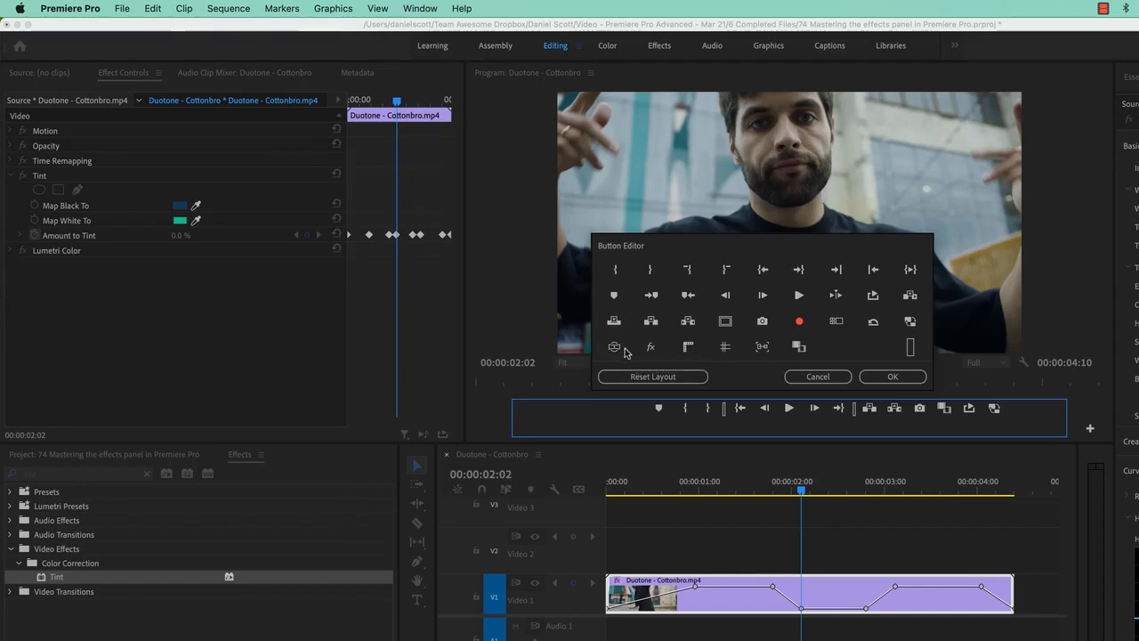
left_click_drag(651, 350, 1014, 413)
left_click(892, 376)
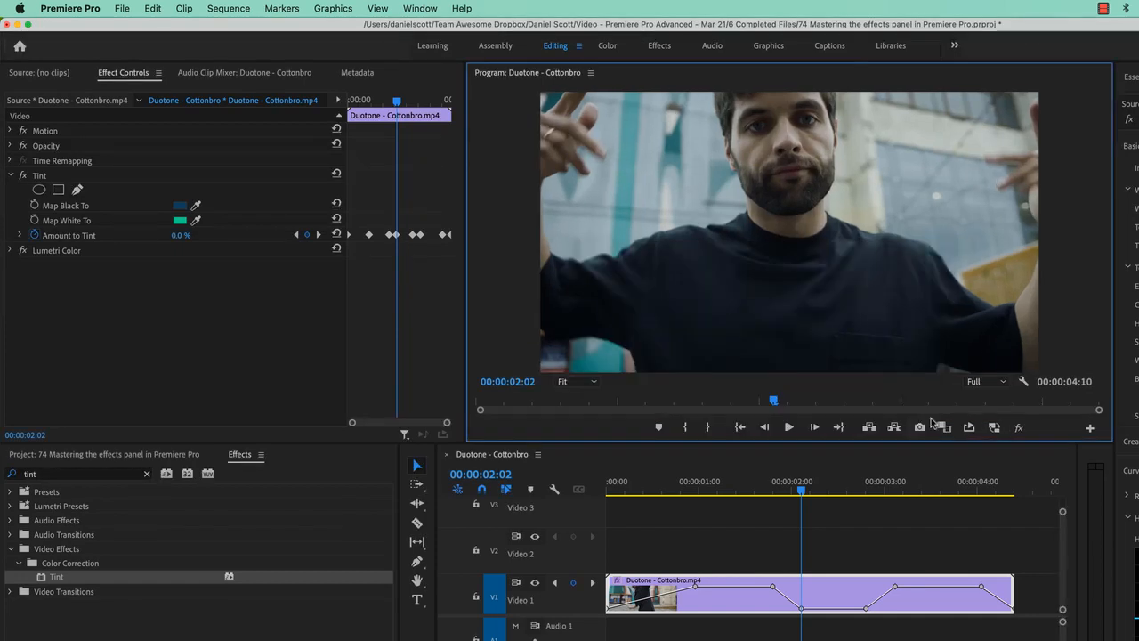
Move the playhead to about one second and turn on Global FX Mute to bypass all effects
left_click(727, 482)
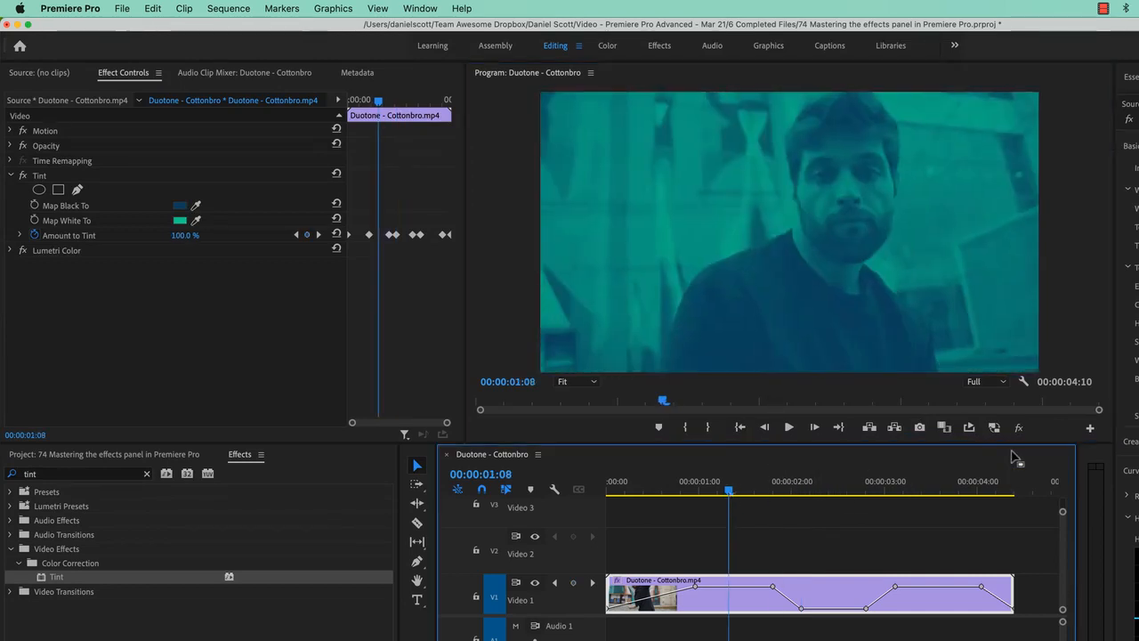
left_click(1020, 429)
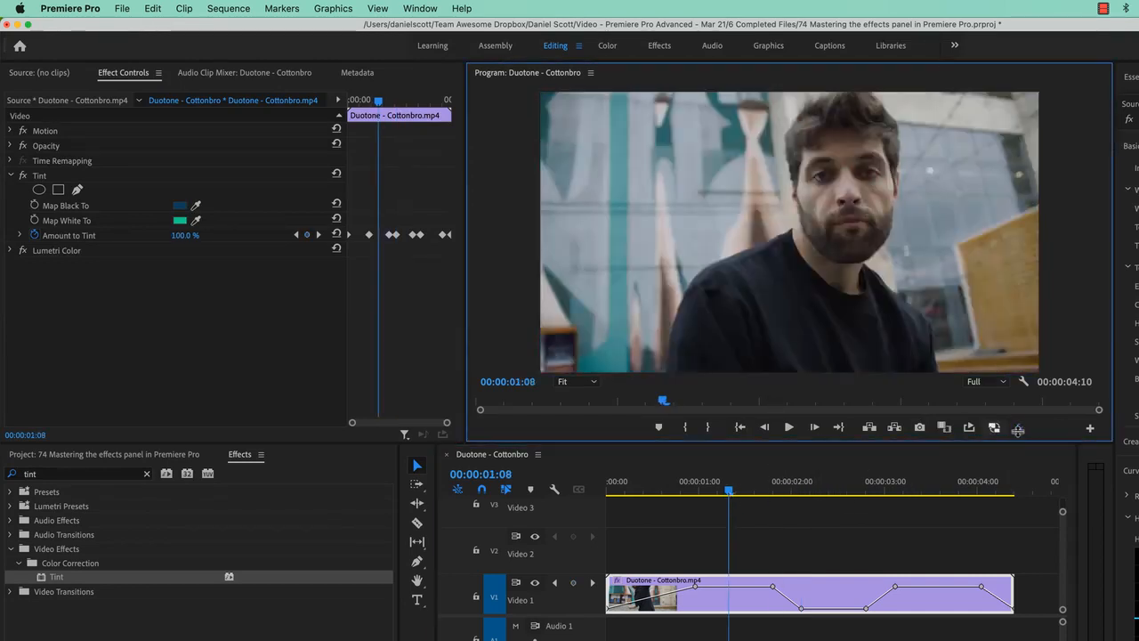
left_click_drag(726, 475, 687, 482)
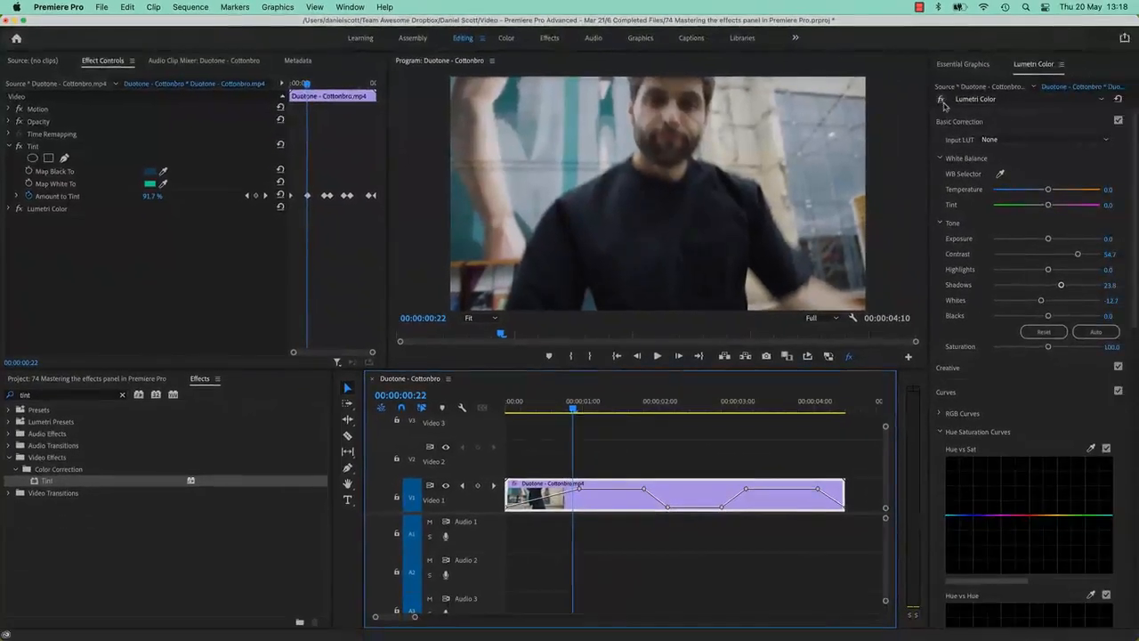
Disable the Lumetri Color and Tint effects, then undo both toggles
left_click(1129, 119)
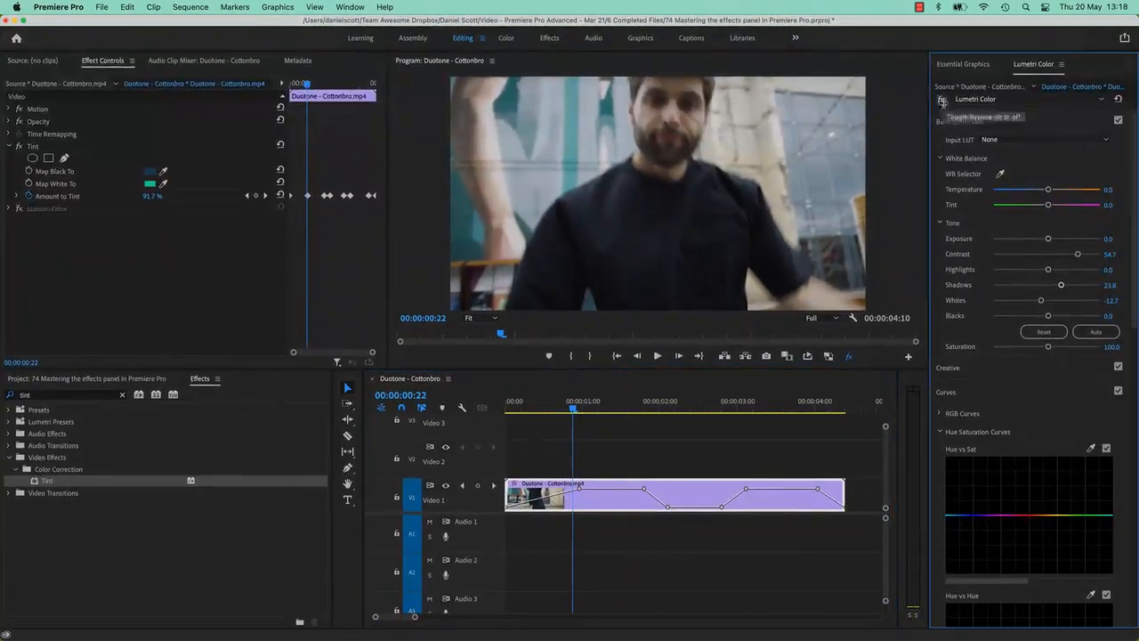
left_click(19, 146)
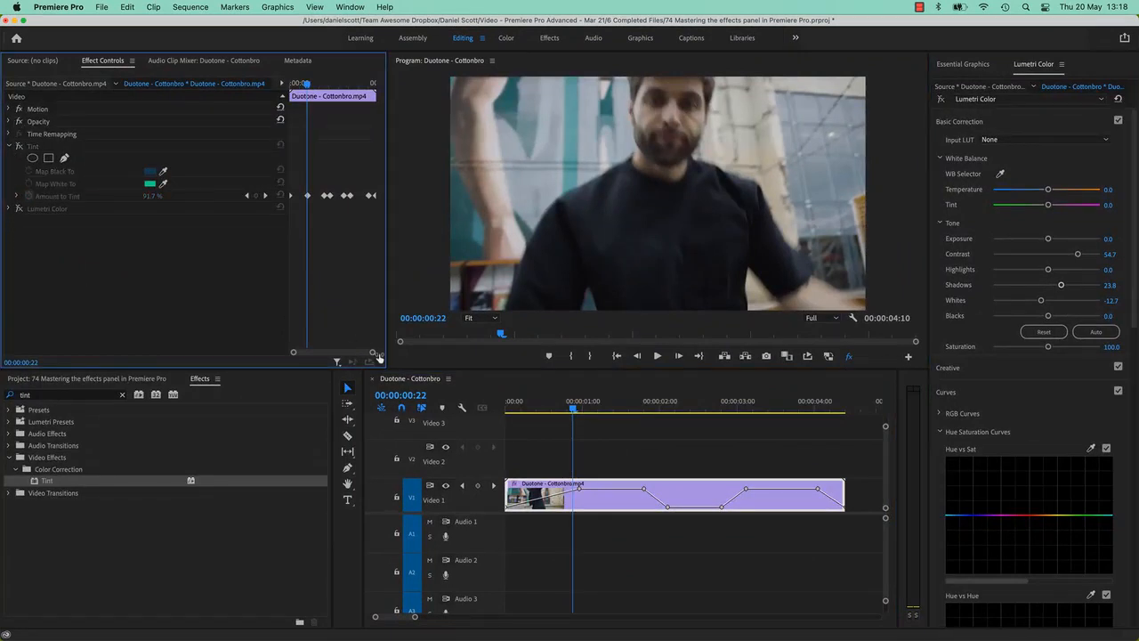
key("super+z")
key("super+z")
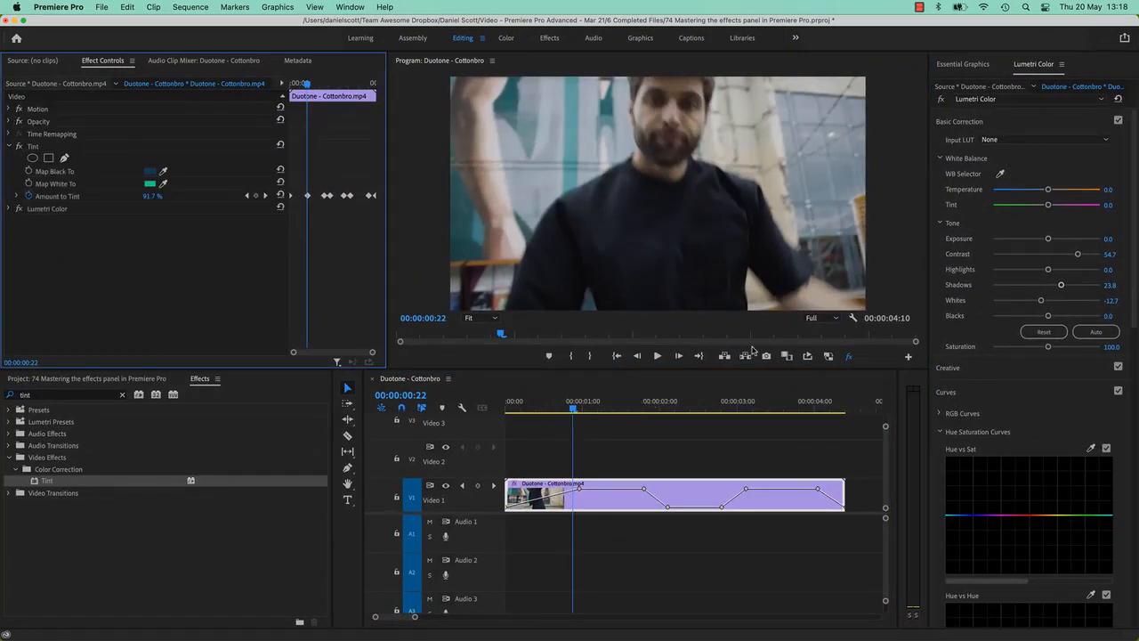
Turn Global FX Mute back off and play the clip to review the tinted result
left_click(849, 356)
left_click(851, 357)
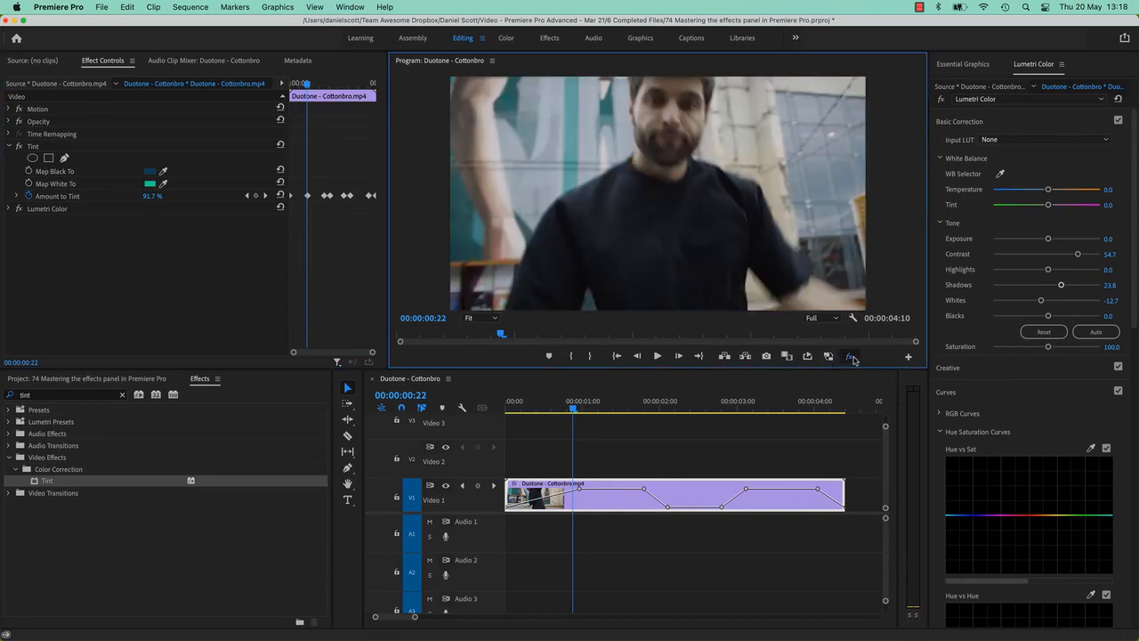
left_click(851, 357)
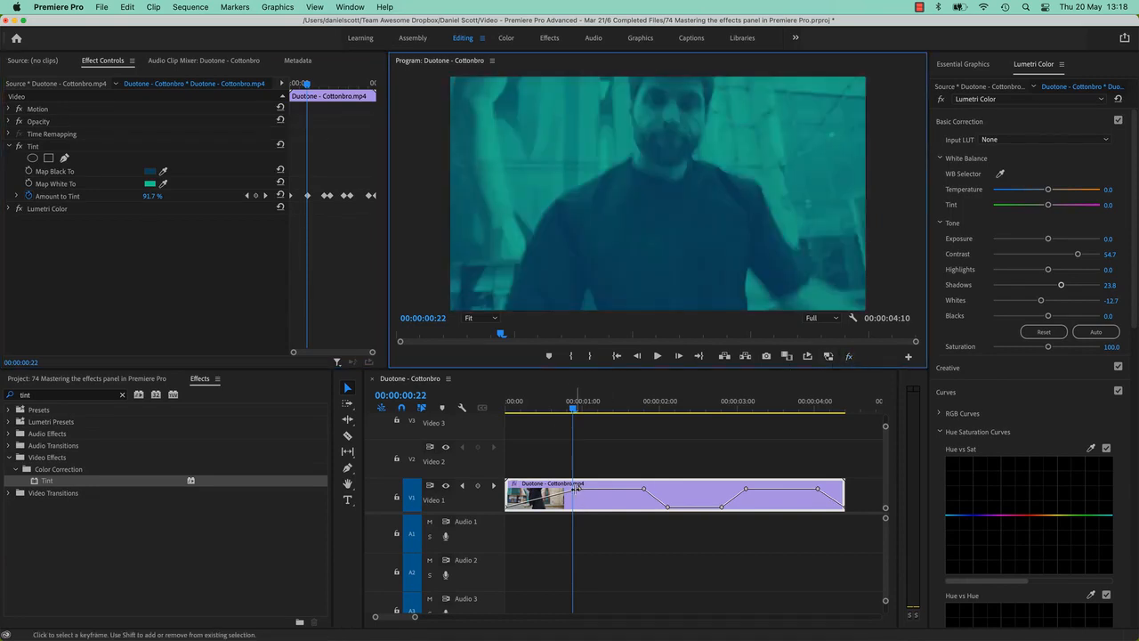
key("space")
key("space")
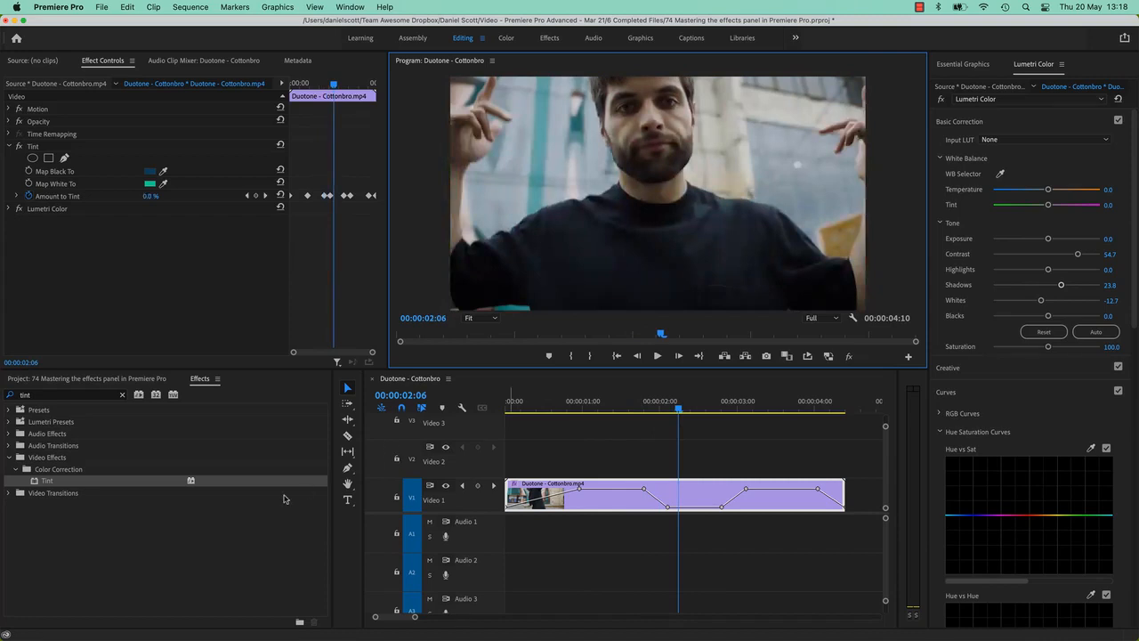
left_click_drag(625, 405, 605, 415)
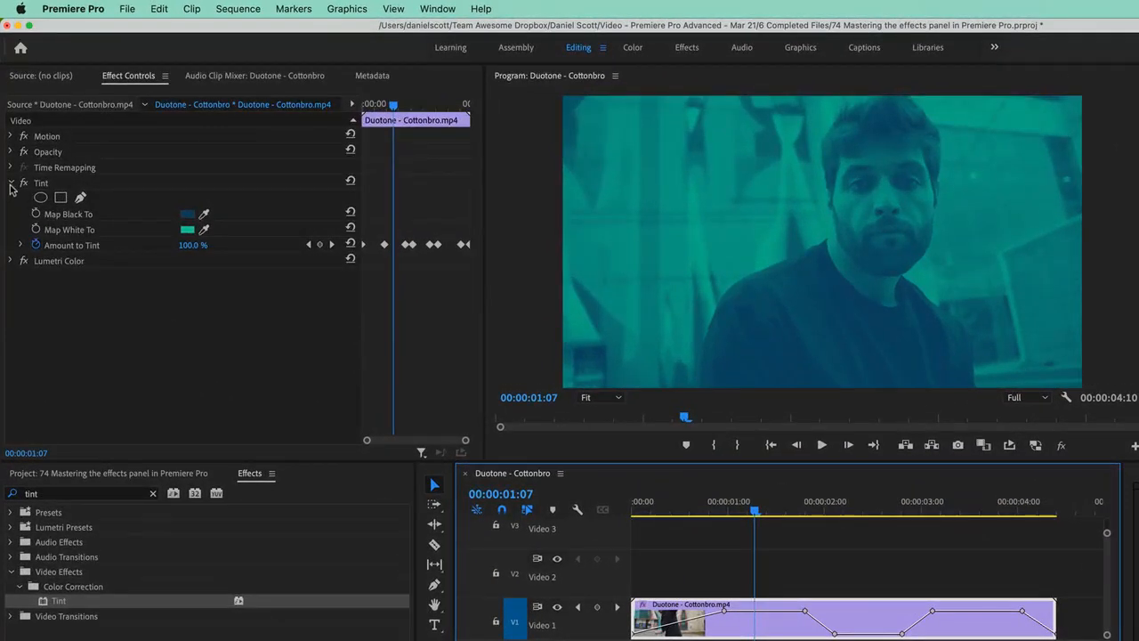
Select the Tint and Lumetri Color effects together and save them as a new named effect preset
left_click(11, 183)
left_click(41, 184)
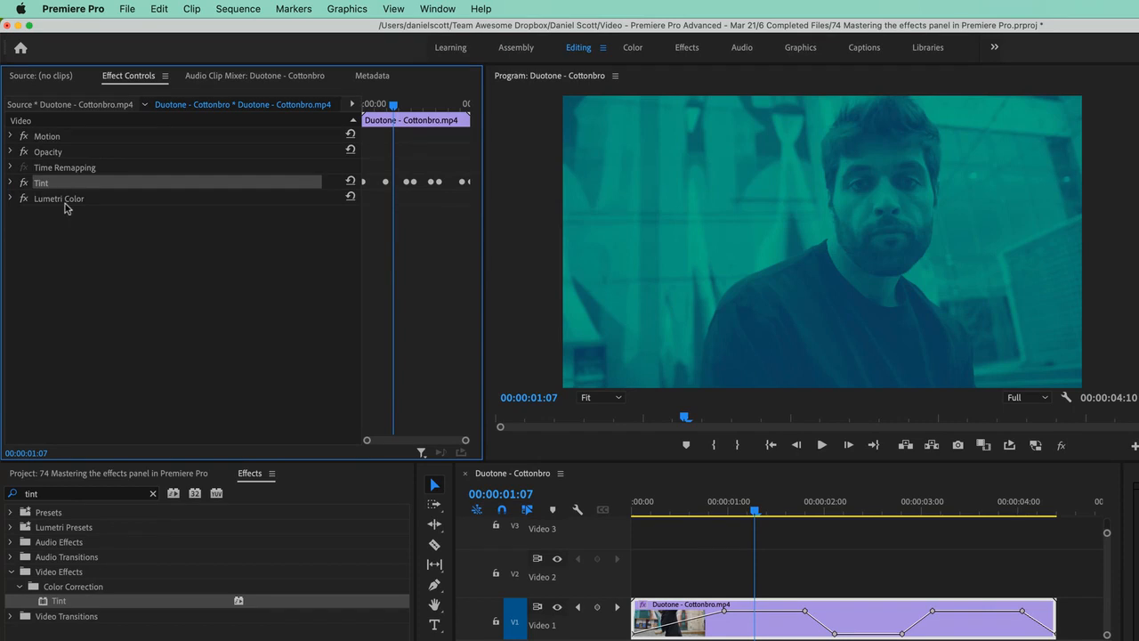
left_click(62, 201, "shift")
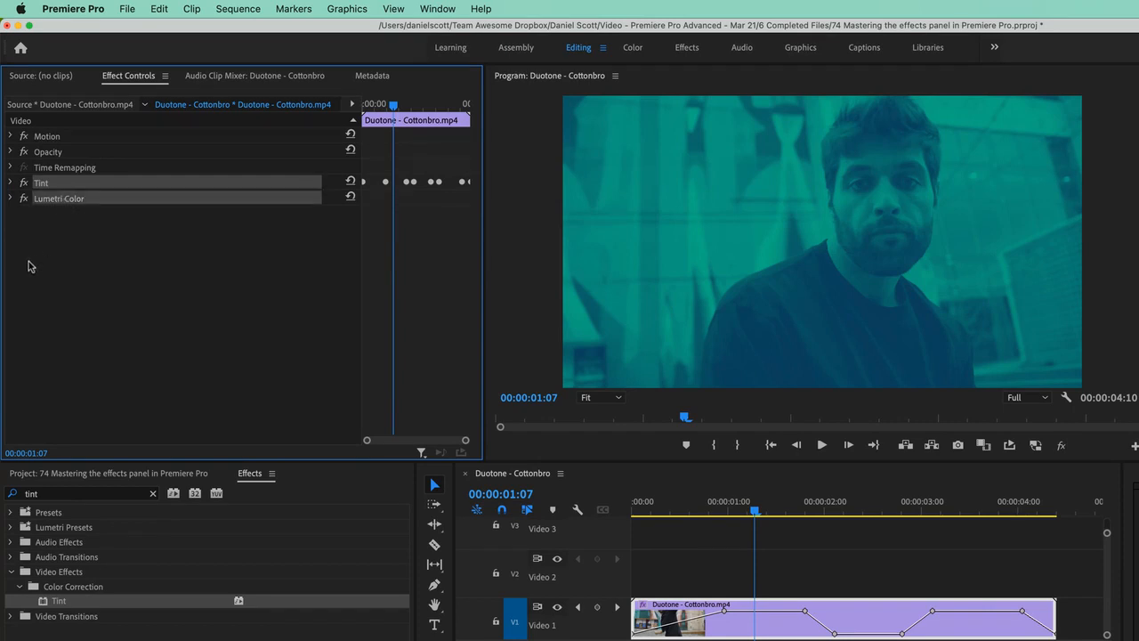
right_click(62, 204)
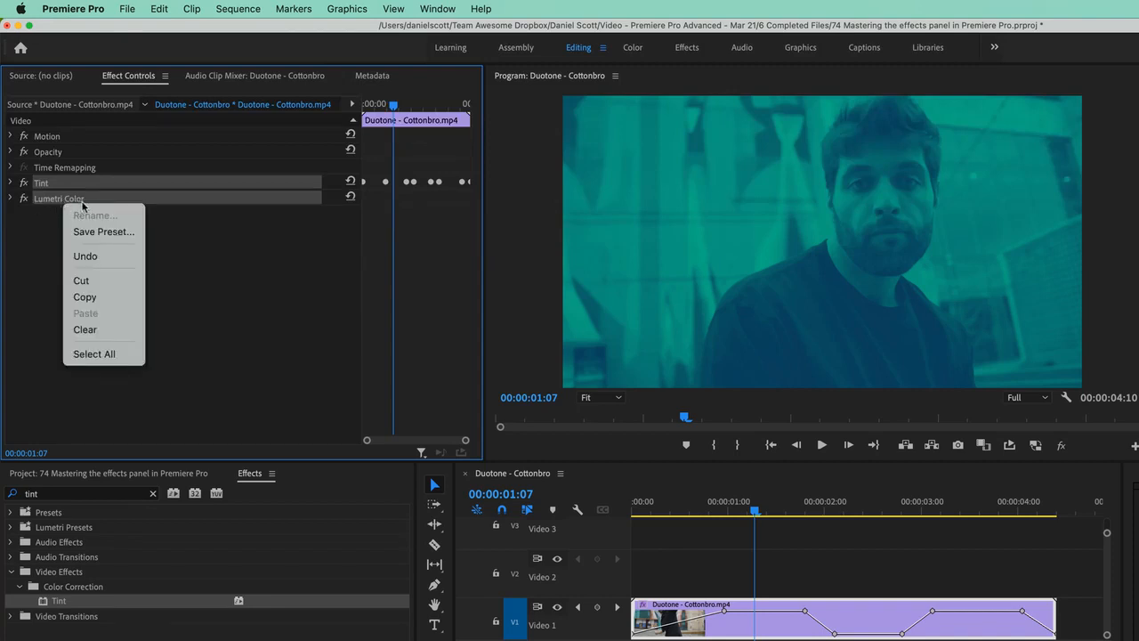
left_click(101, 231)
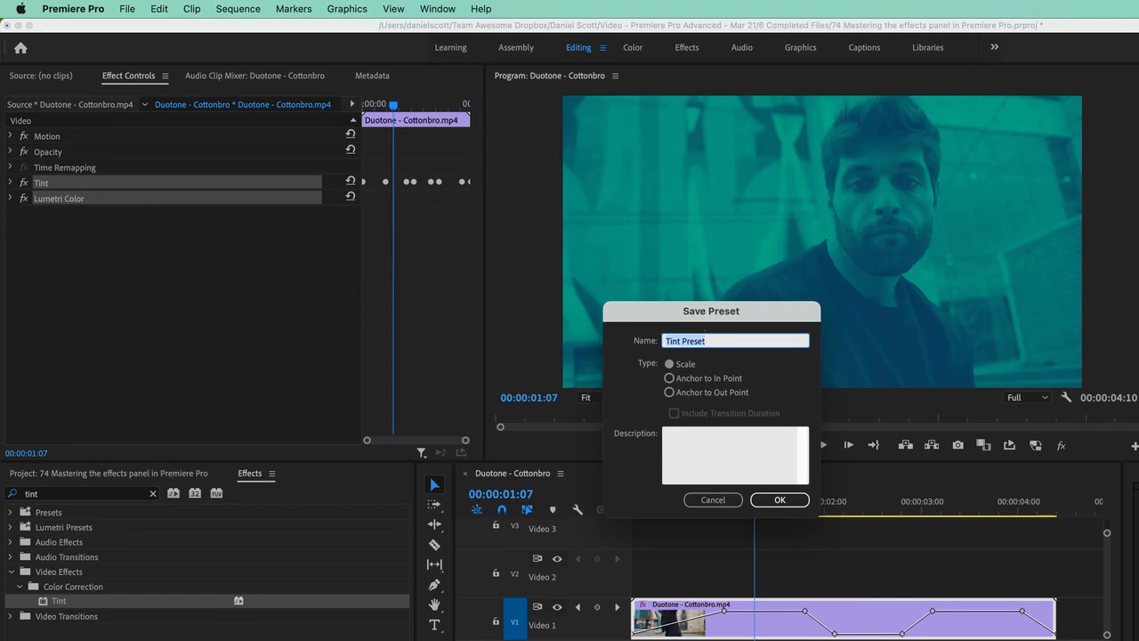
type("Do")
left_click(780, 500)
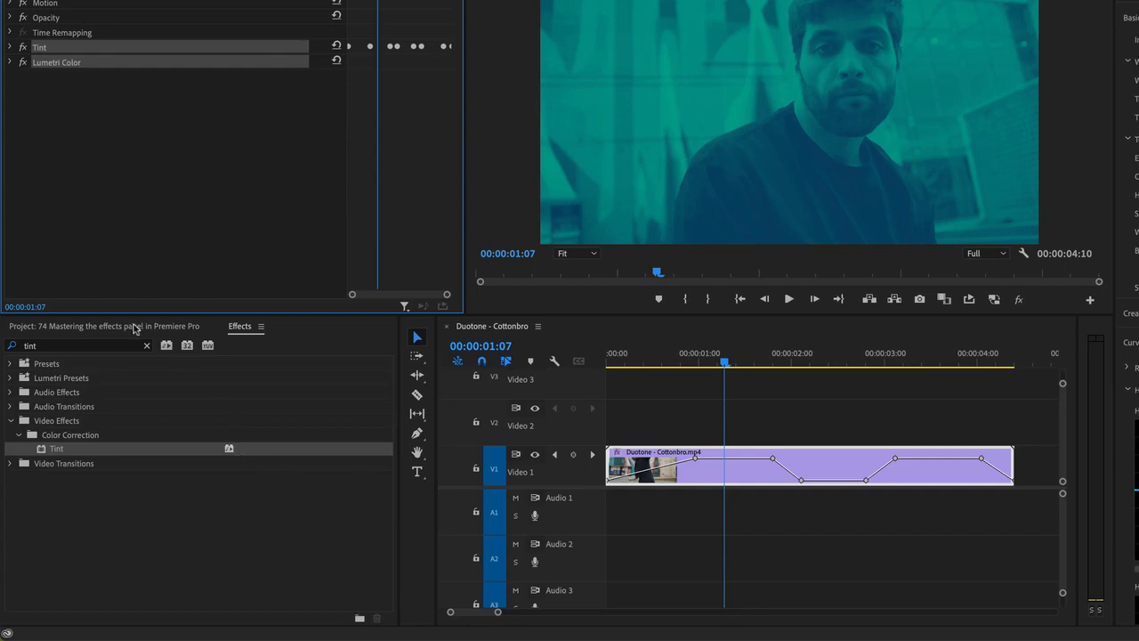
Import Slow Motion 04.mp4 from the Exercise Files Slow Mo folder into the project
left_click(134, 325)
double_click(138, 501)
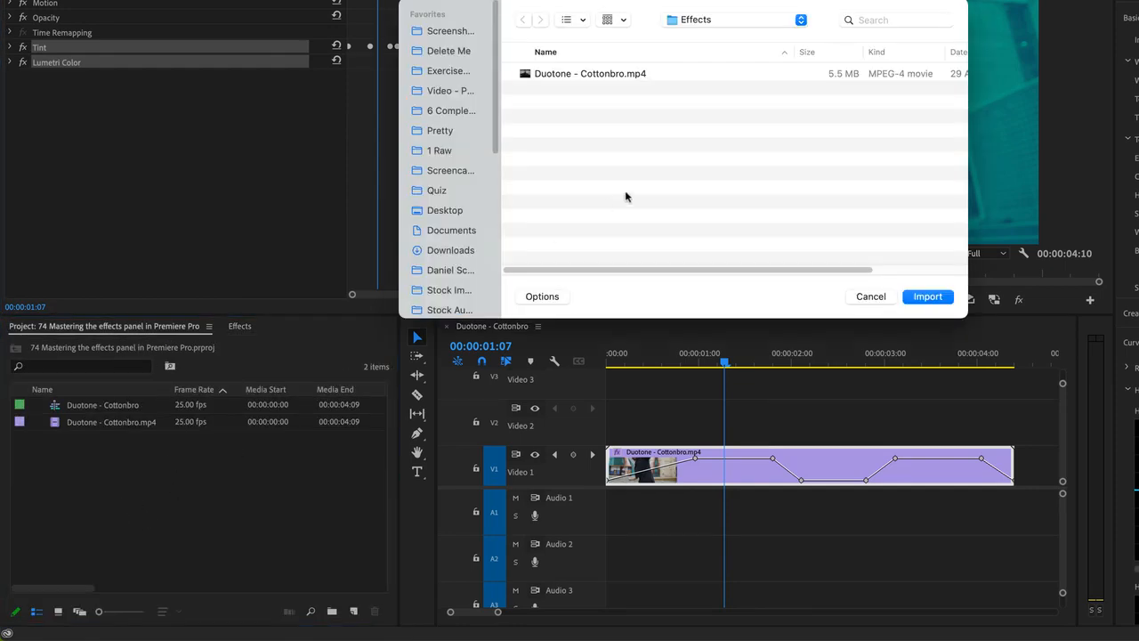
left_click(736, 21)
left_click(710, 37)
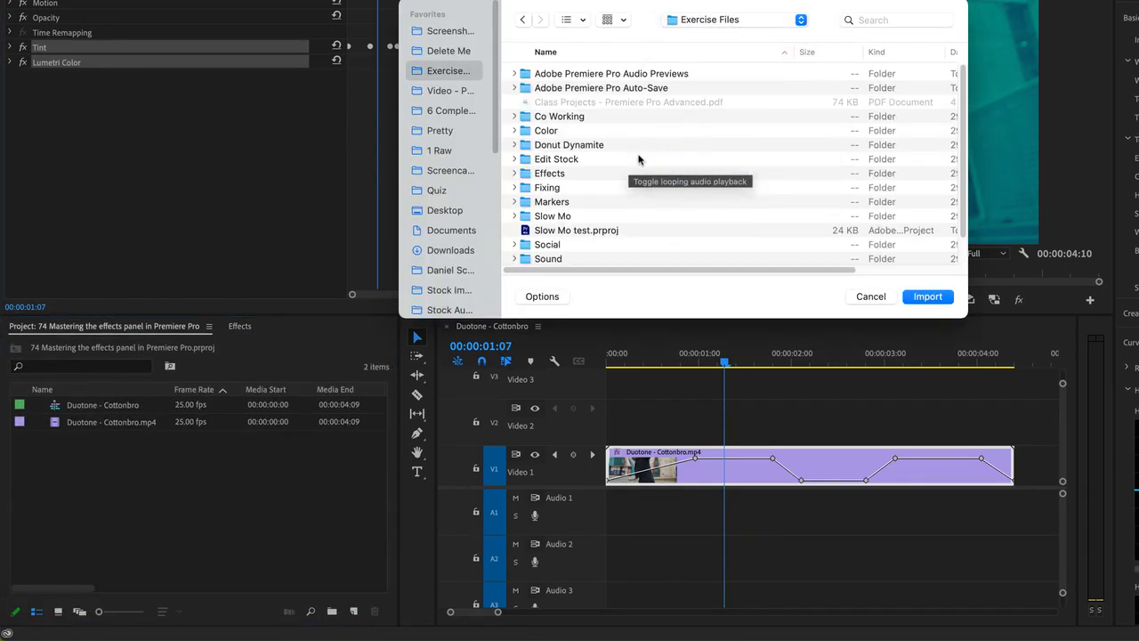
scroll(638, 159, "down", 2)
double_click(556, 183)
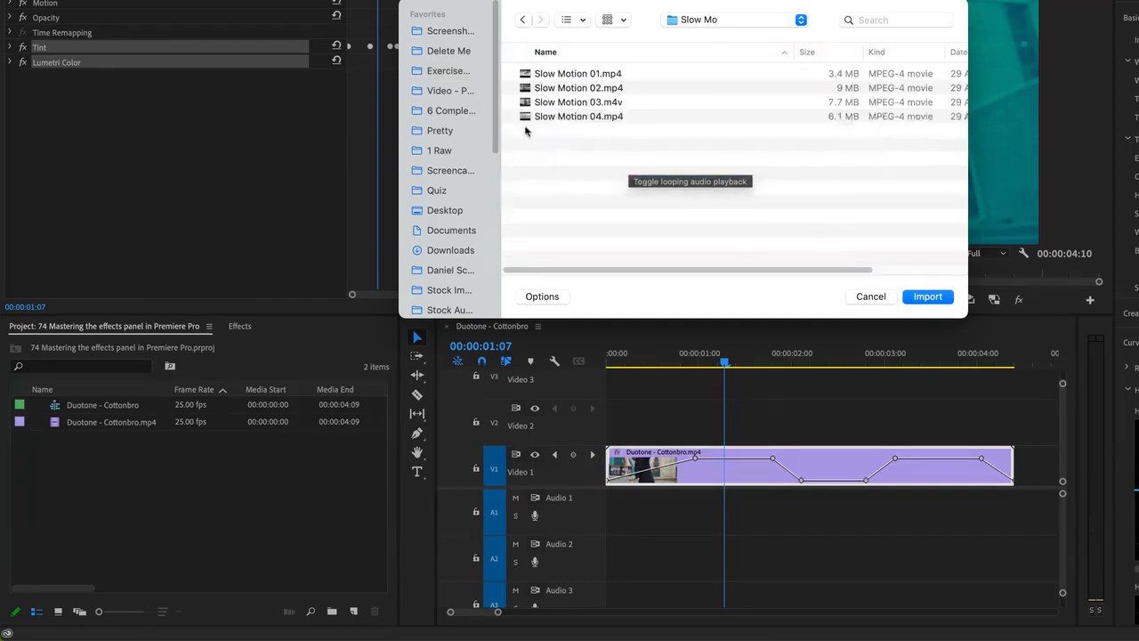
left_click(574, 124)
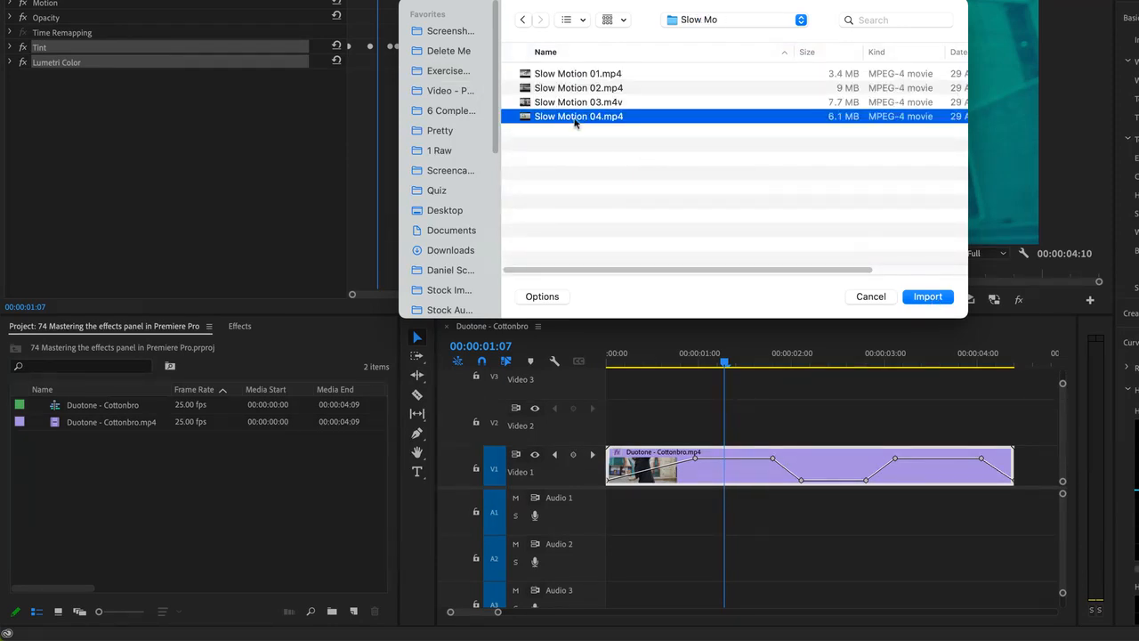
left_click(927, 296)
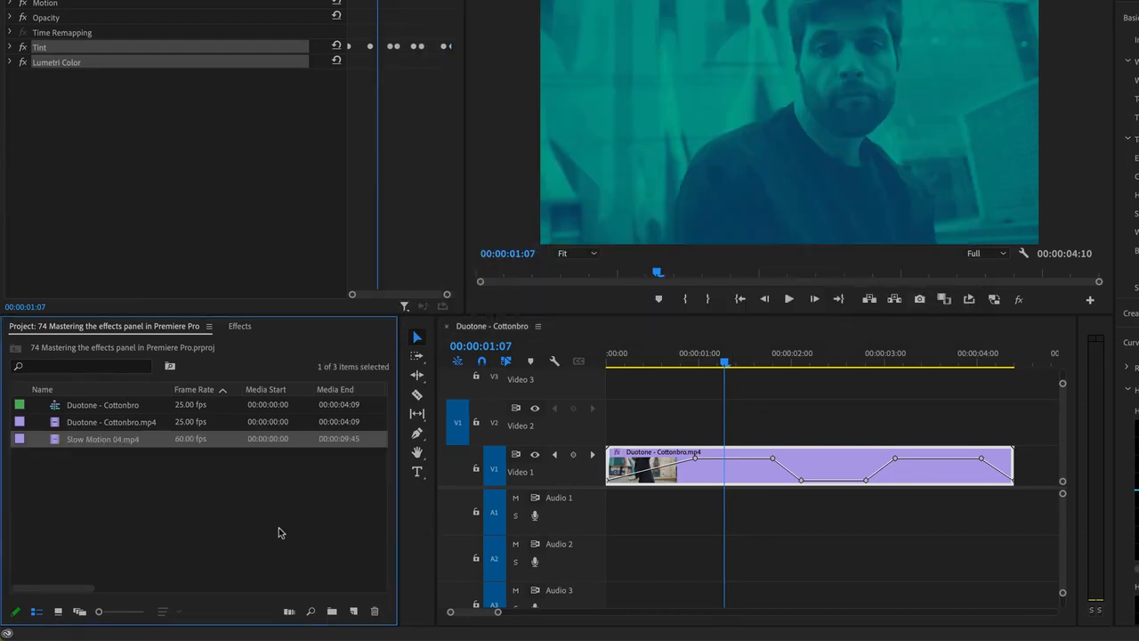
Create a new sequence from the Slow Motion 04.mp4 clip and fit the timeline to it
left_click_drag(62, 444, 354, 612)
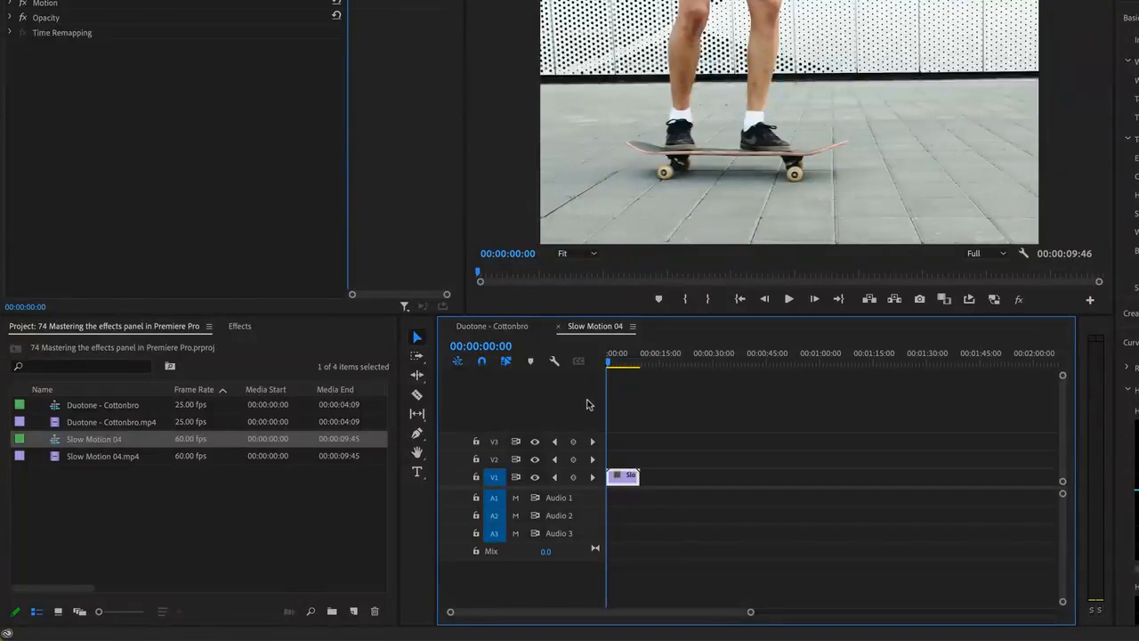
key("backslash")
Clear the effects search and apply the saved Duotone preset to the Slow Motion 04 clip
left_click(241, 326)
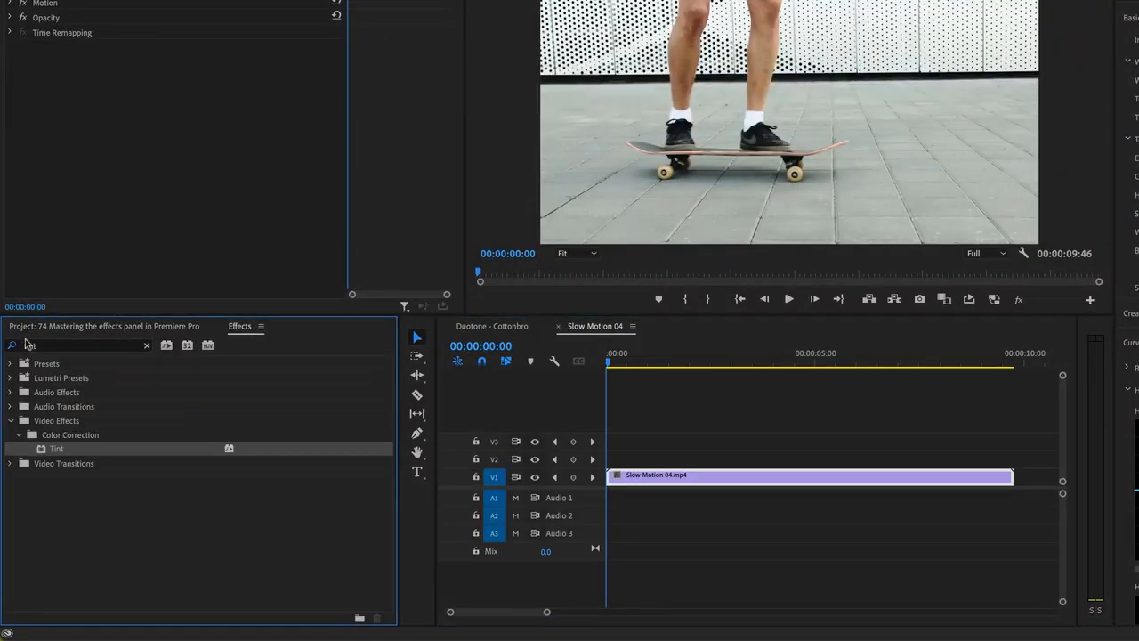
left_click(147, 346)
left_click(9, 364)
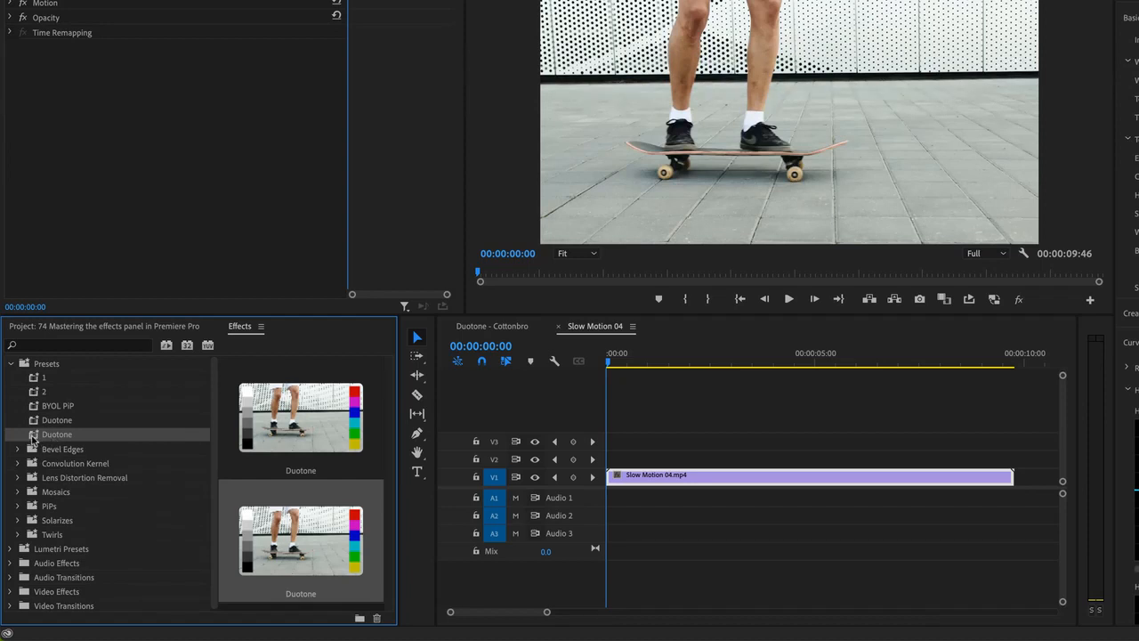
left_click_drag(34, 435, 680, 477)
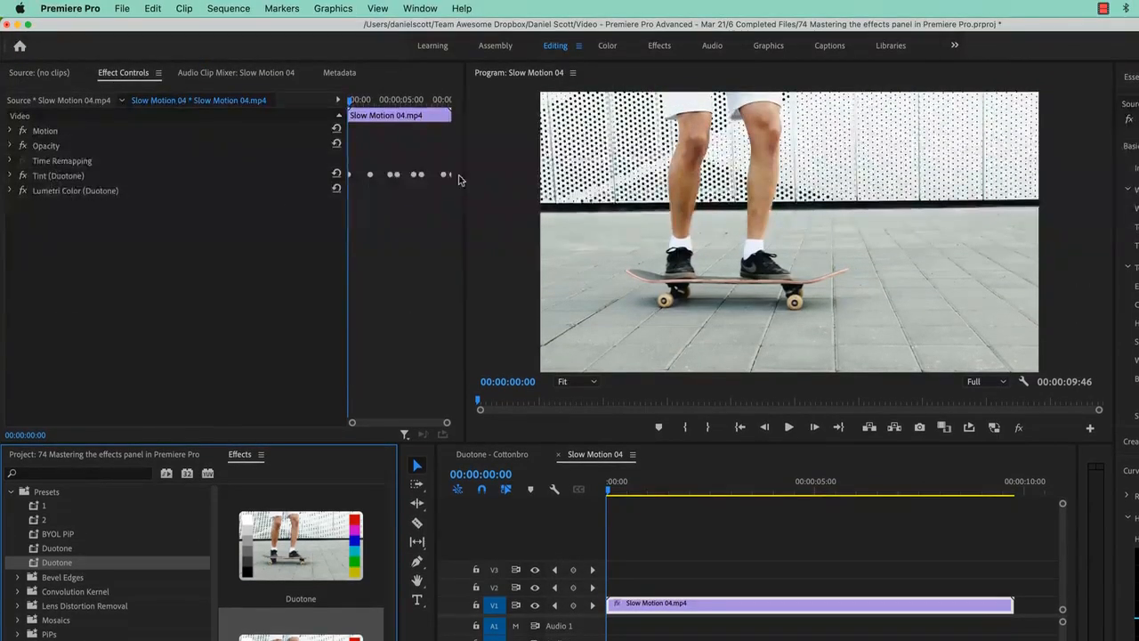
Play the clip to review the Duotone look, then collapse the Presets folder
key("space")
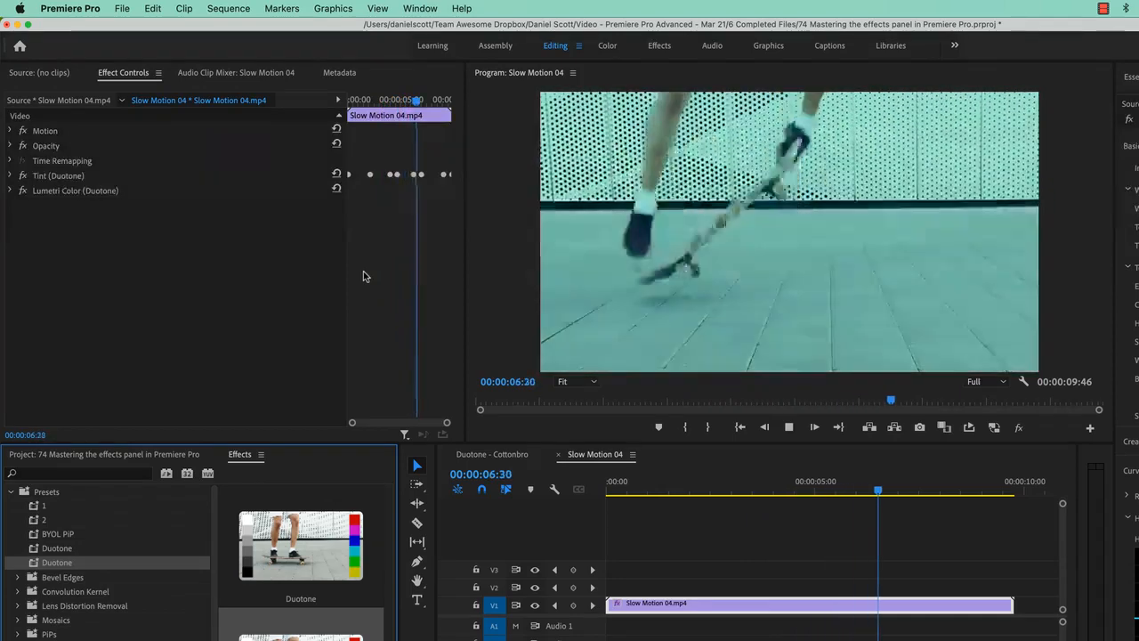
key("space")
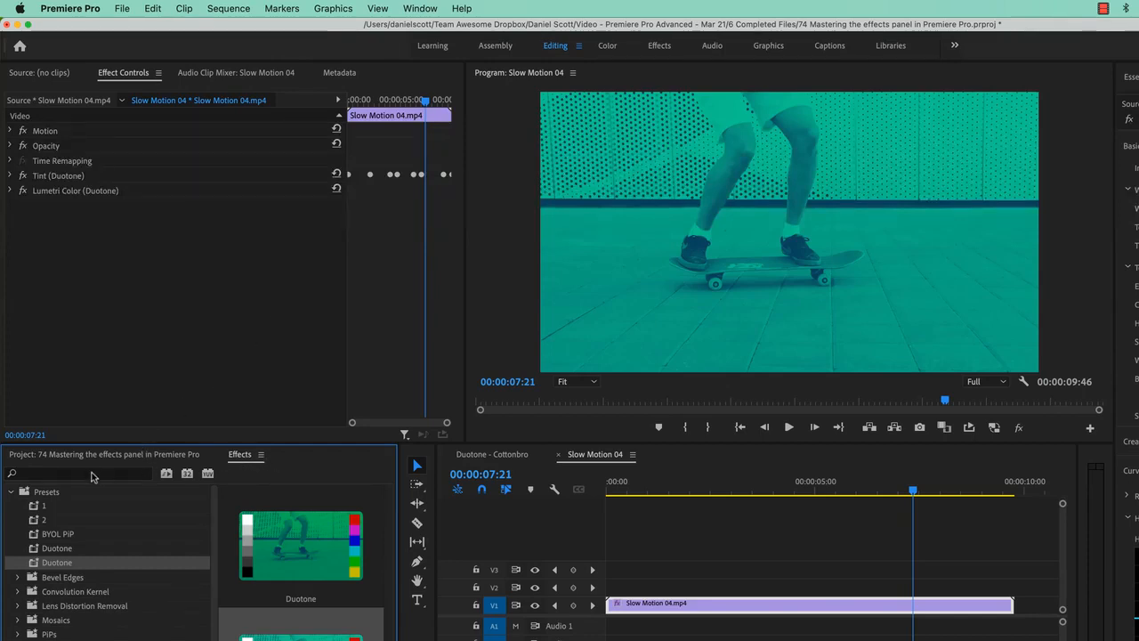
left_click(11, 491)
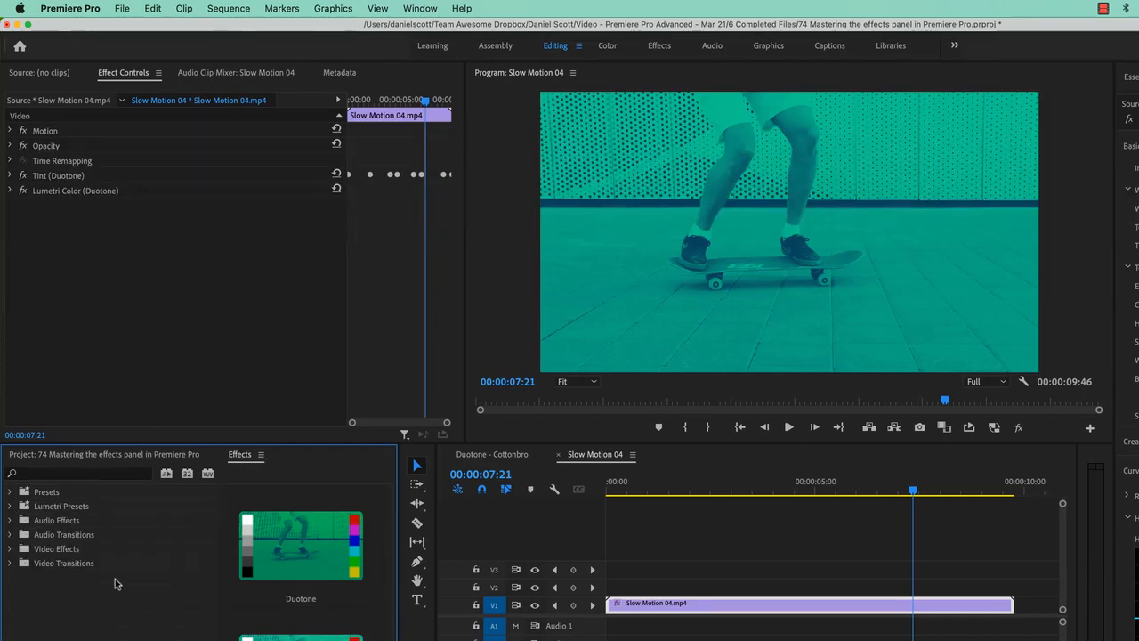